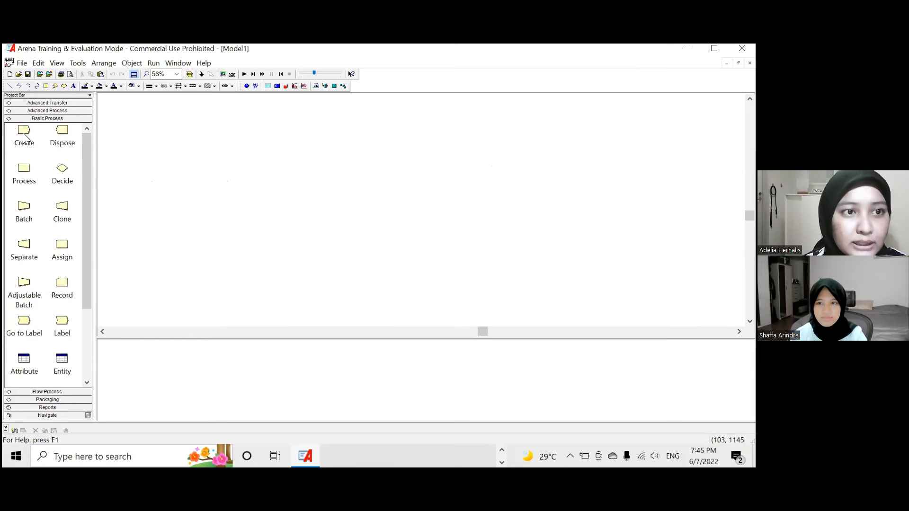
# - Place a Create module at the start of the flowchart and chain two Process modules after it
pyautogui.moveTo(88, 137); pyautogui.dragTo(119, 144)
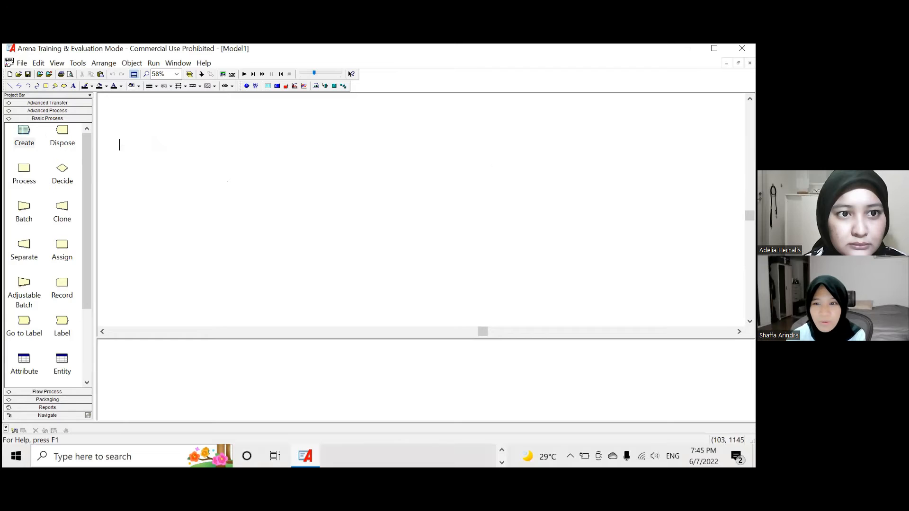
pyautogui.click(119, 144)
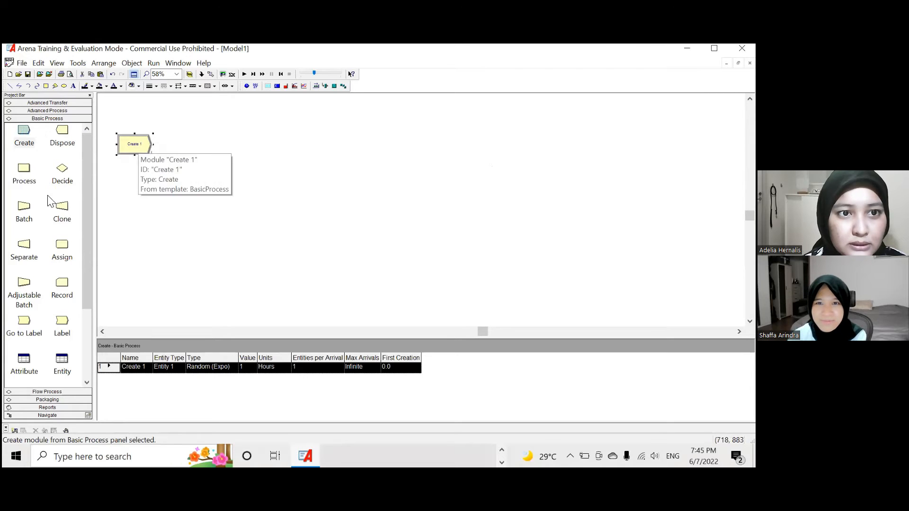
pyautogui.moveTo(21, 175); pyautogui.dragTo(164, 150)
pyautogui.moveTo(24, 174); pyautogui.dragTo(210, 151)
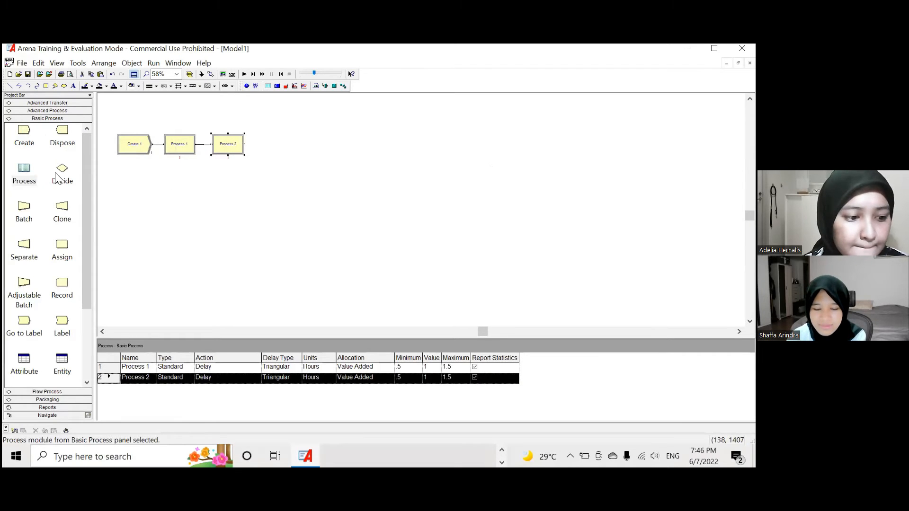
# - Add a Decide module after Process 2, with further Decide modules on its True exit ahead and its False exit below
pyautogui.moveTo(65, 175); pyautogui.dragTo(260, 147)
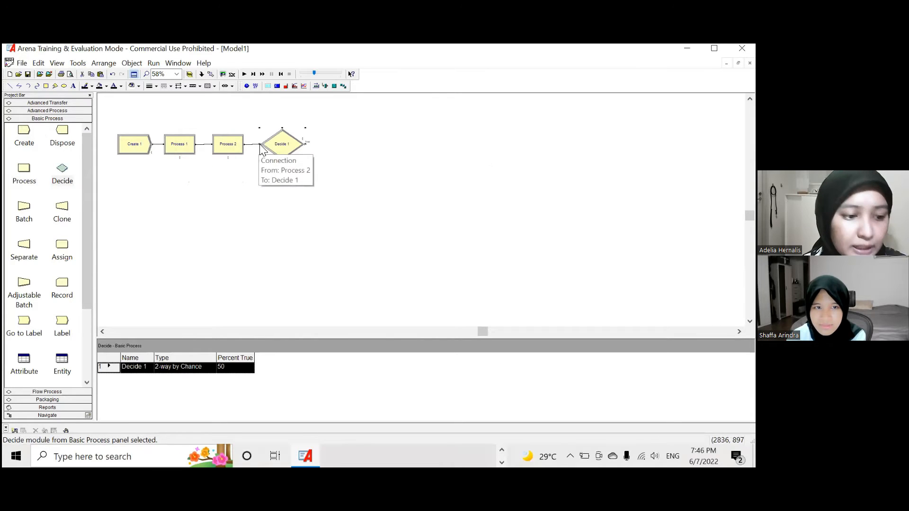
pyautogui.moveTo(64, 175); pyautogui.dragTo(392, 145)
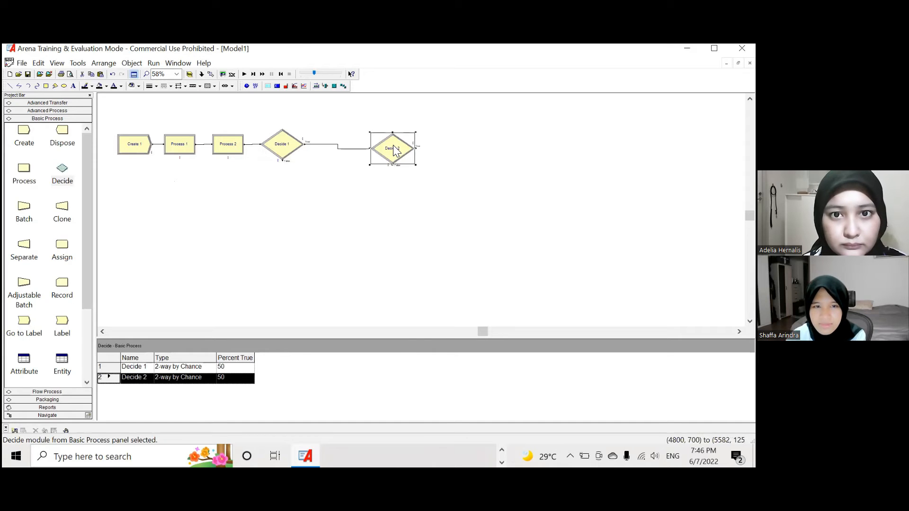
pyautogui.click(282, 146)
pyautogui.moveTo(62, 173); pyautogui.dragTo(259, 188)
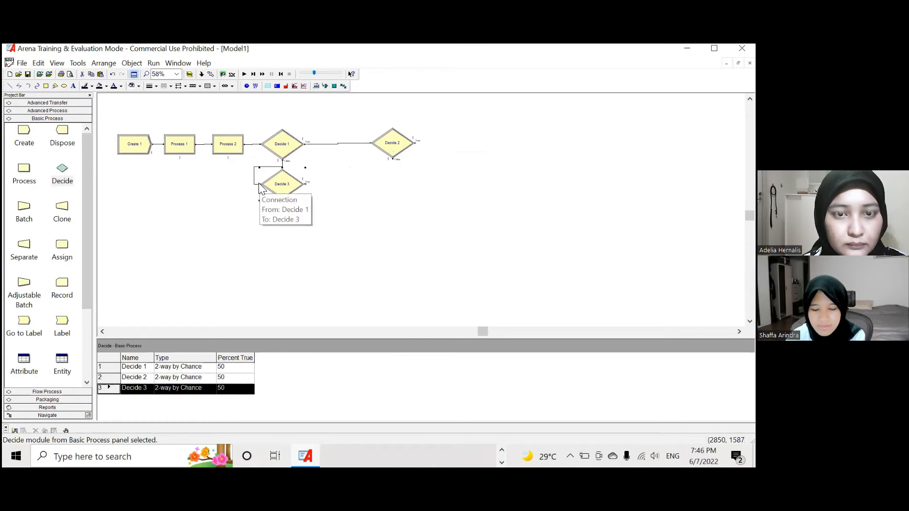
# - Add Process modules to both exits of Decide 3 and a Decide module after the upper one, Process 3
pyautogui.moveTo(24, 170); pyautogui.dragTo(321, 191)
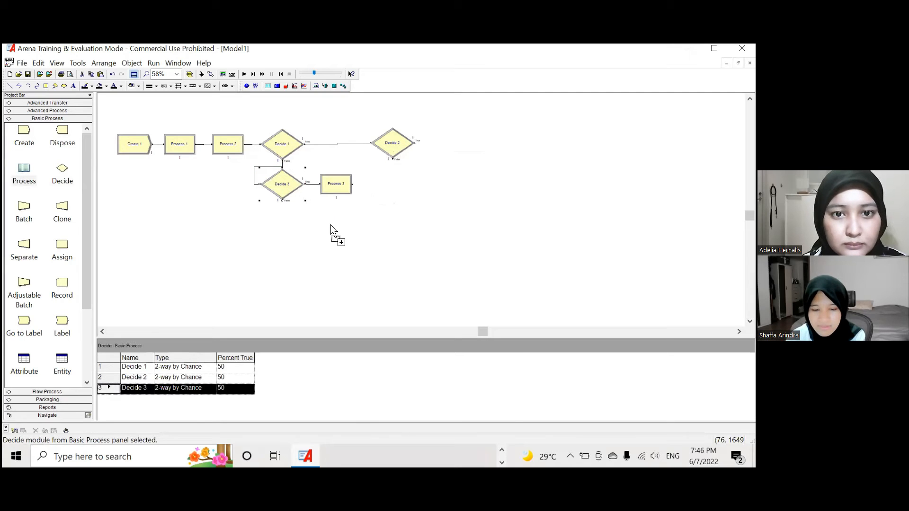
pyautogui.click(317, 216)
pyautogui.click(337, 183)
pyautogui.click(62, 172)
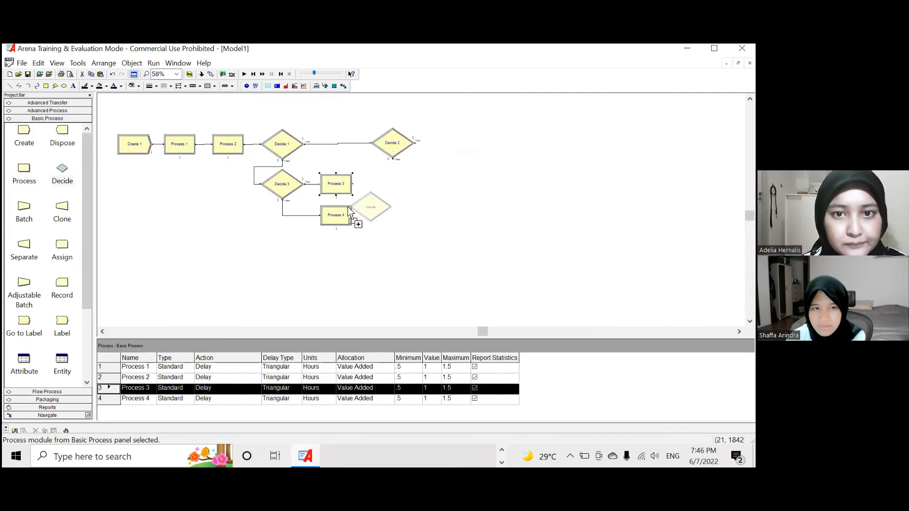
pyautogui.click(371, 197)
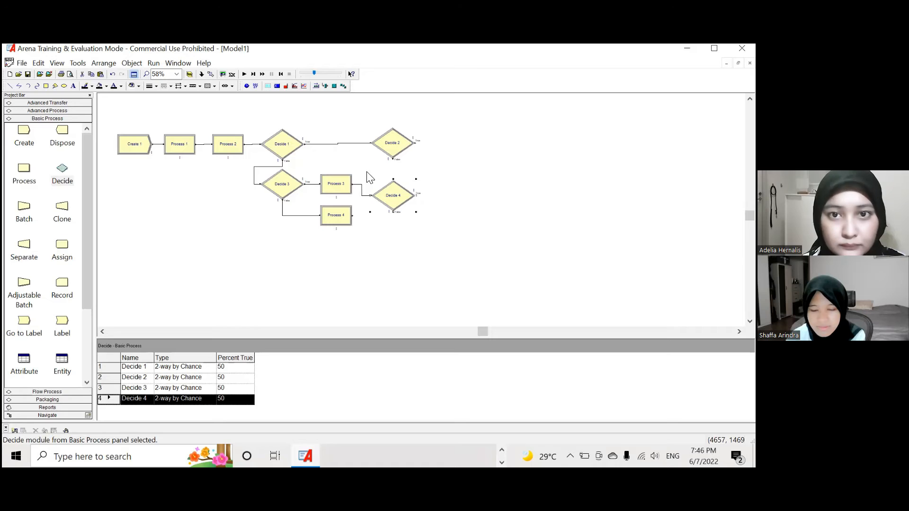
# - Add a Decide module connected from the True exit of Decide 4
pyautogui.click(391, 143)
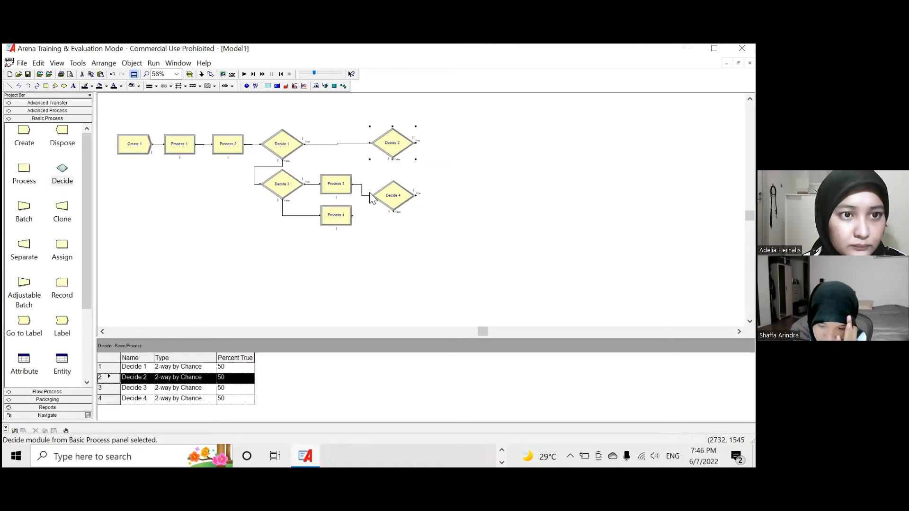
pyautogui.click(382, 196)
pyautogui.click(62, 172)
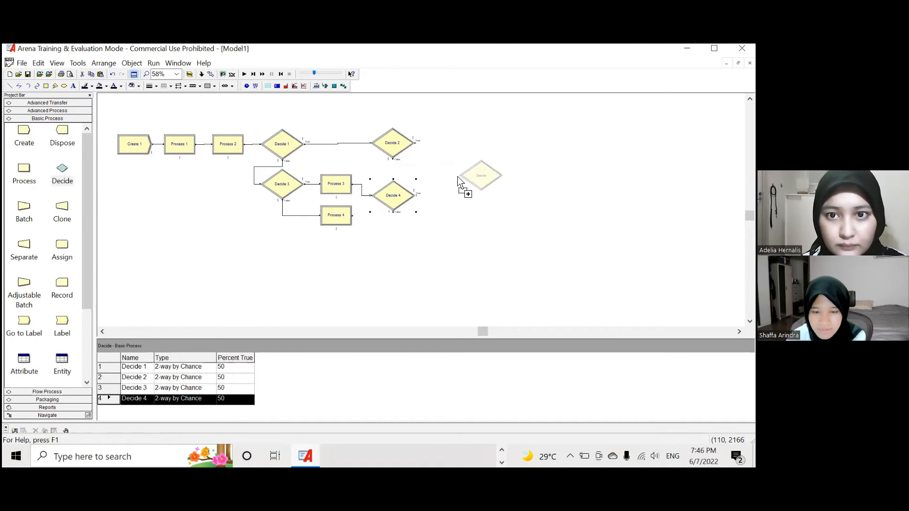
pyautogui.click(458, 179)
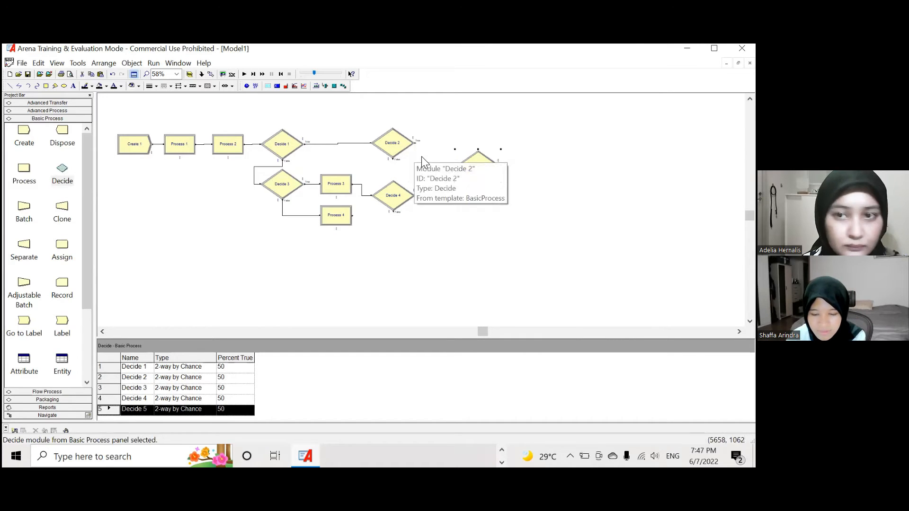
pyautogui.moveTo(445, 207); pyautogui.dragTo(445, 207)
pyautogui.click(445, 208)
pyautogui.click(466, 207)
pyautogui.press('Delete')
# - Add a Process module to the True exit of Decide 5 and a Decide module below on its False exit
pyautogui.click(484, 161)
pyautogui.click(24, 172)
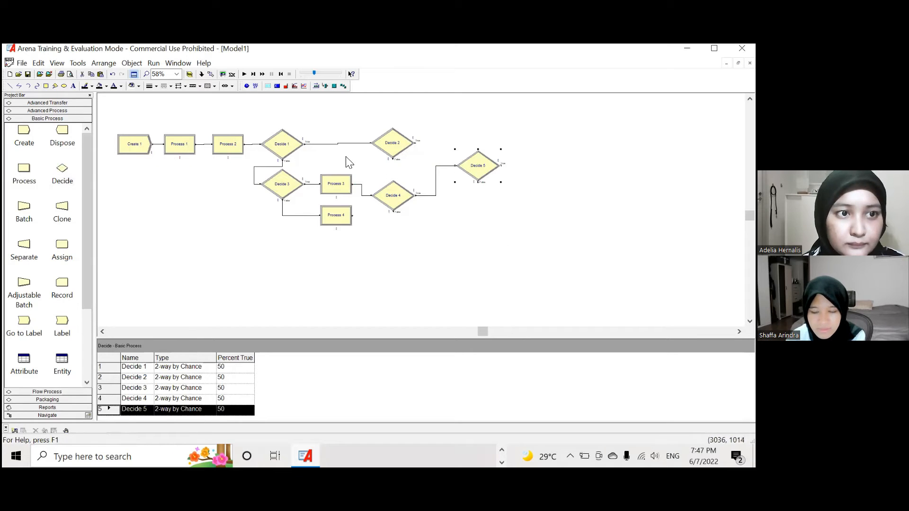
pyautogui.click(516, 178)
pyautogui.click(482, 167)
pyautogui.click(62, 171)
pyautogui.click(455, 203)
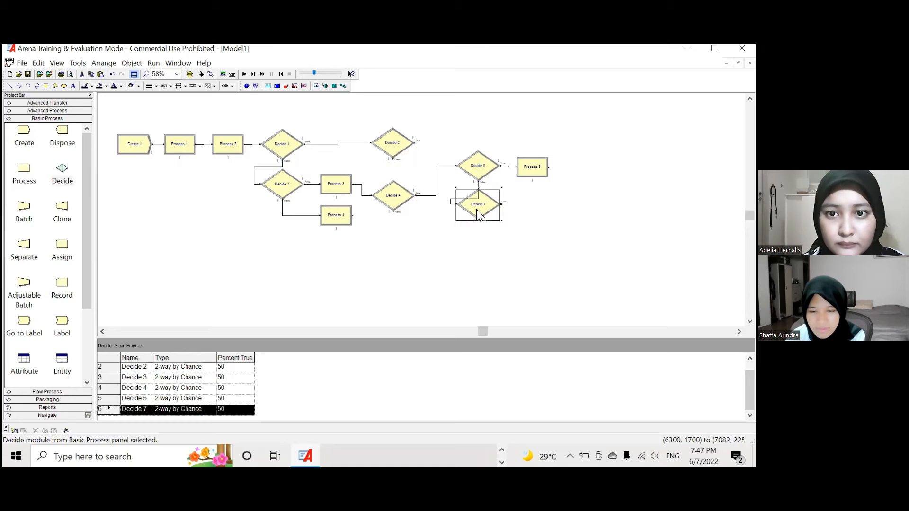
# - Add one Process module to the True exit and another to the False exit of Decide 7
pyautogui.click(24, 172)
pyautogui.click(521, 208)
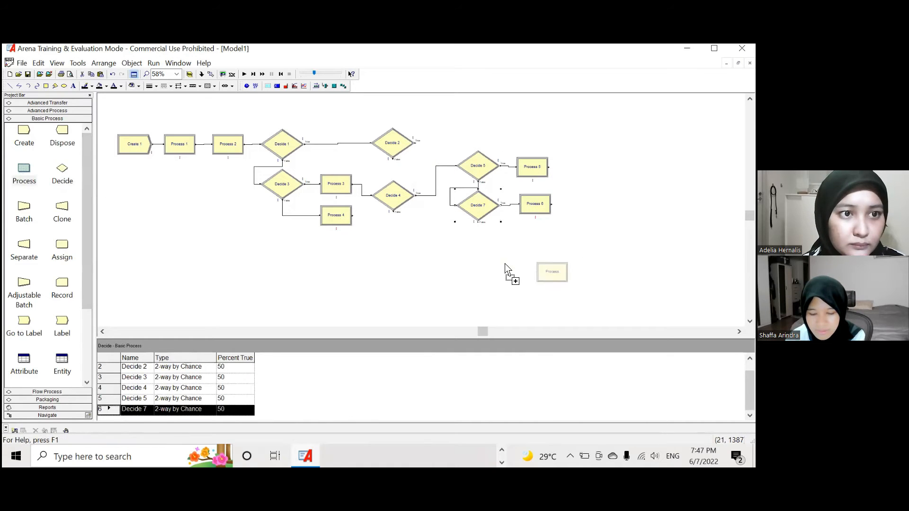
pyautogui.click(537, 232)
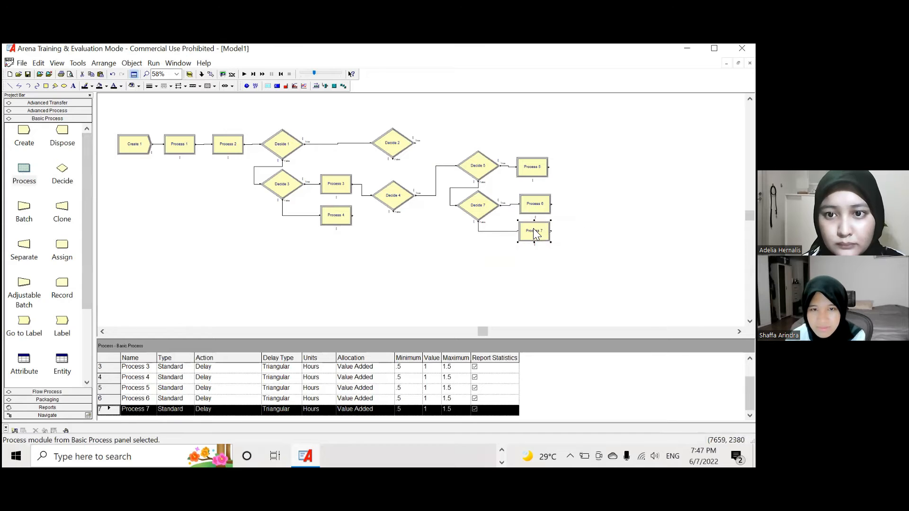
# - Add a Decide module below Process 7's row, fed from the True exit of Decide 2, with a Process module on its True exit
pyautogui.click(392, 144)
pyautogui.click(62, 171)
pyautogui.click(457, 266)
pyautogui.click(24, 171)
pyautogui.click(519, 266)
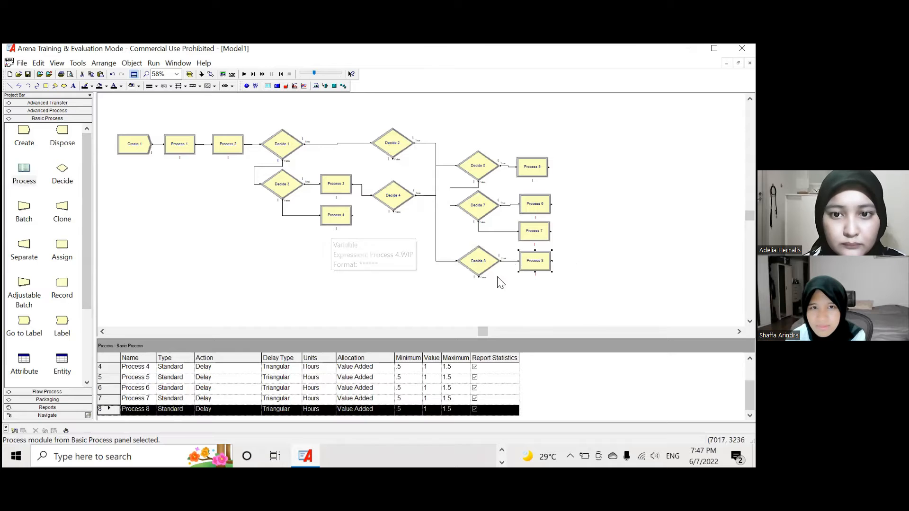
# - Add a Decide module below Decide 8 on its False exit, with a Process module on the new module's True exit
pyautogui.click(481, 268)
pyautogui.click(62, 171)
pyautogui.click(459, 298)
pyautogui.moveTo(478, 301); pyautogui.dragTo(477, 307)
pyautogui.scroll(-3, 385, 275)
pyautogui.scroll(6, 385, 275)
pyautogui.scroll(-3, 385, 276)
pyautogui.scroll(-6, 457, 286)
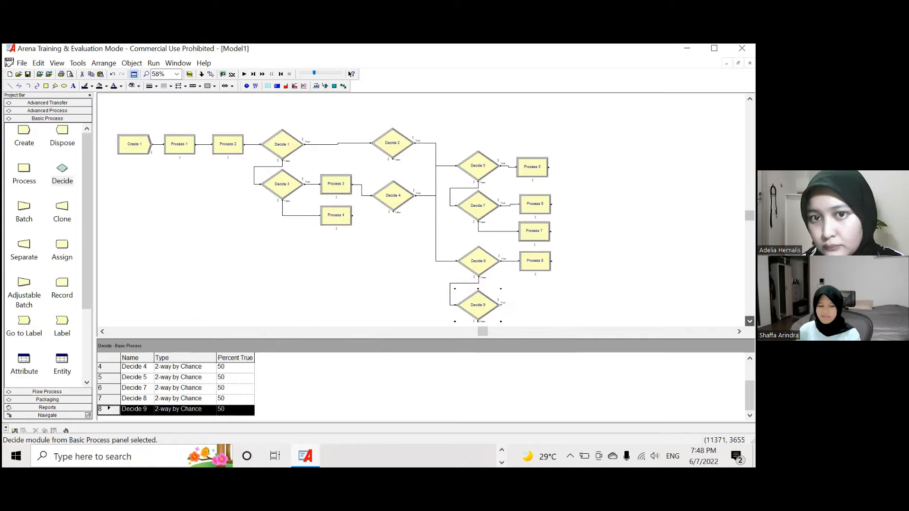
pyautogui.click(25, 171)
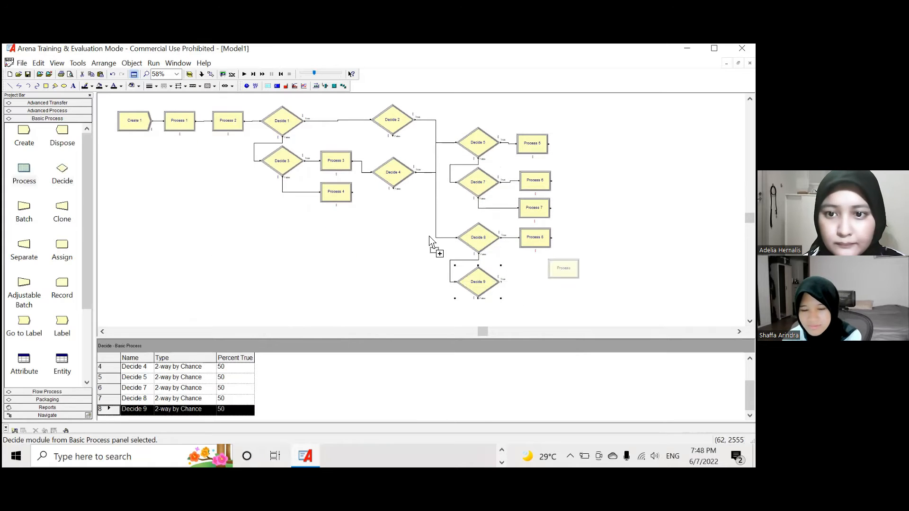
pyautogui.click(535, 277)
# - Add a Decide module below Decide 9 on its False exit, spaced lower, with a Process module on its True exit
pyautogui.click(473, 288)
pyautogui.click(62, 170)
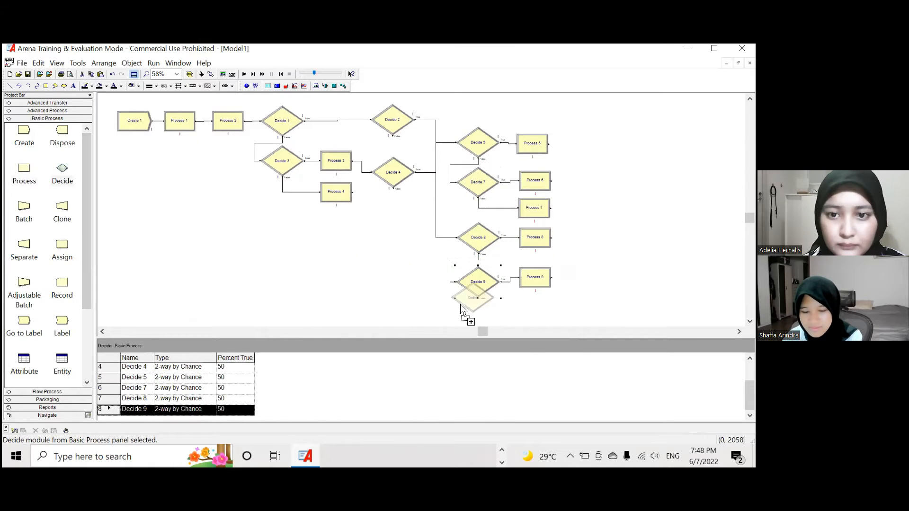
pyautogui.click(458, 317)
pyautogui.click(481, 283)
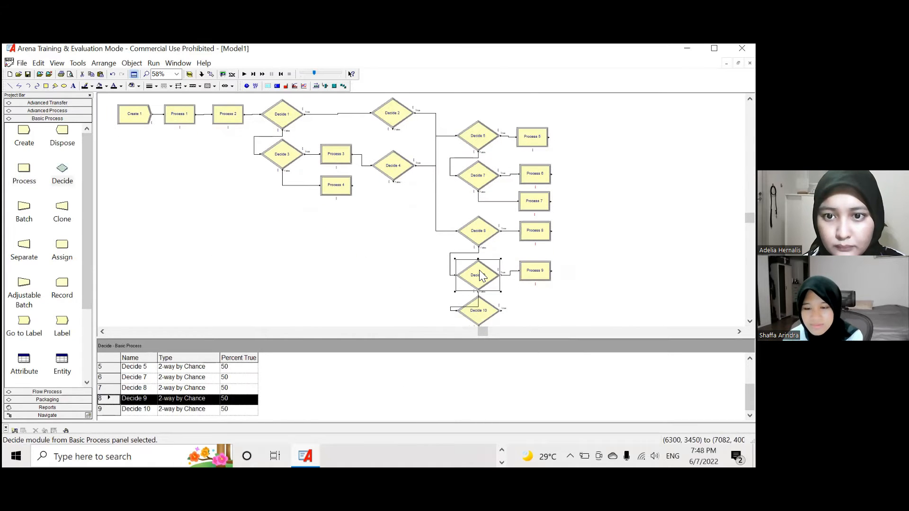
pyautogui.moveTo(479, 313); pyautogui.dragTo(479, 323)
pyautogui.click(371, 258)
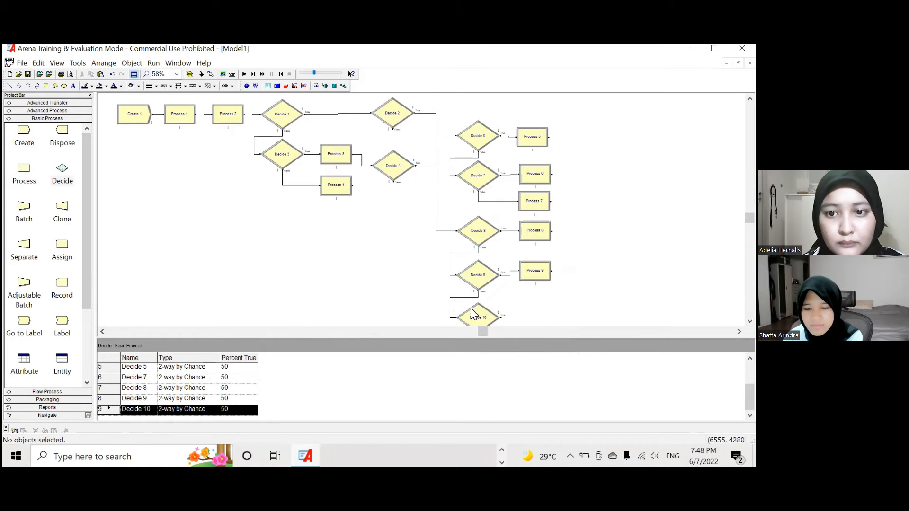
pyautogui.click(475, 314)
pyautogui.moveTo(20, 187); pyautogui.dragTo(517, 311)
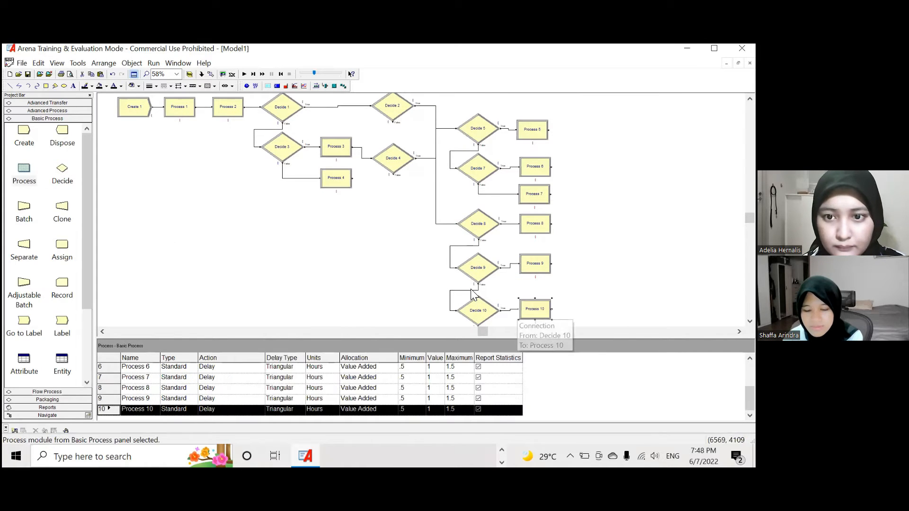
# - Add a Process module to the False exit of Decide 10
pyautogui.scroll(-4, 517, 311)
pyautogui.click(479, 135)
pyautogui.moveTo(41, 176); pyautogui.dragTo(505, 197)
# - Place a Dispose module beyond the last column of Process modules, roughly midway down the flowchart
pyautogui.press('-')
pyautogui.scroll(4, 407, 209)
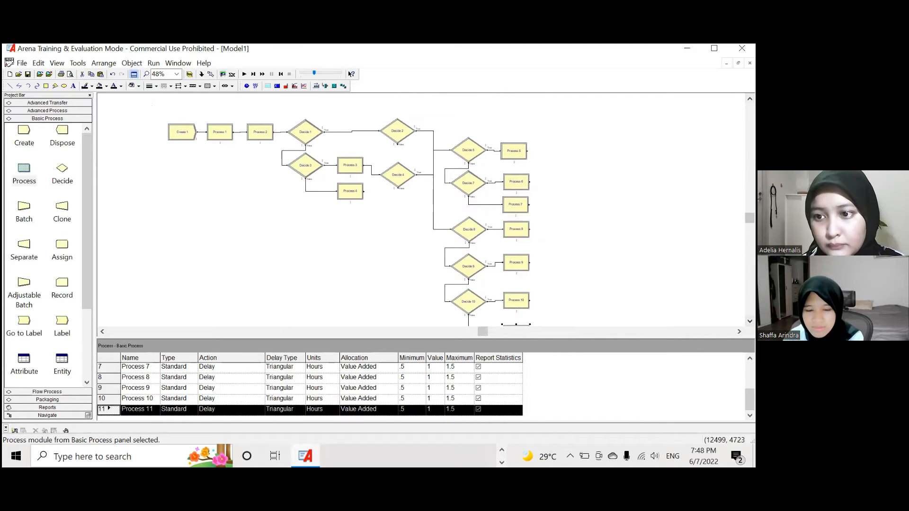
pyautogui.scroll(-1, 530, 229)
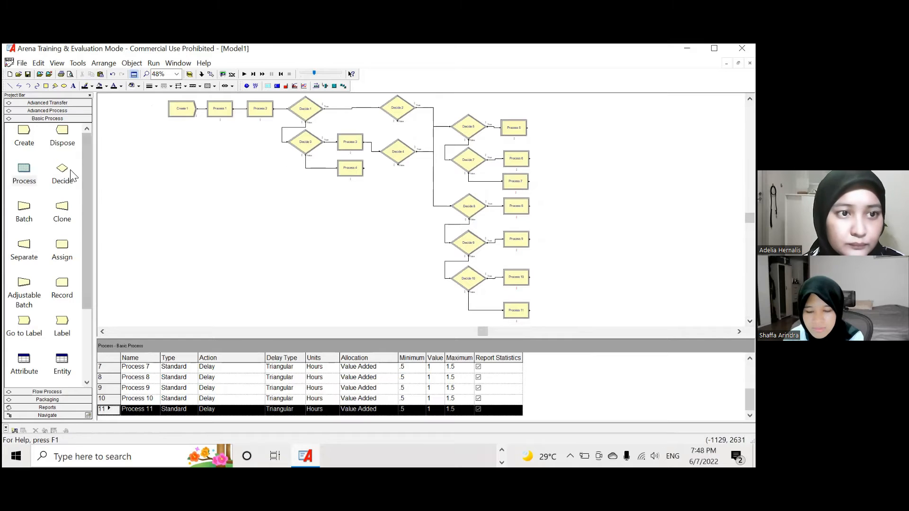
pyautogui.moveTo(529, 226); pyautogui.dragTo(574, 232)
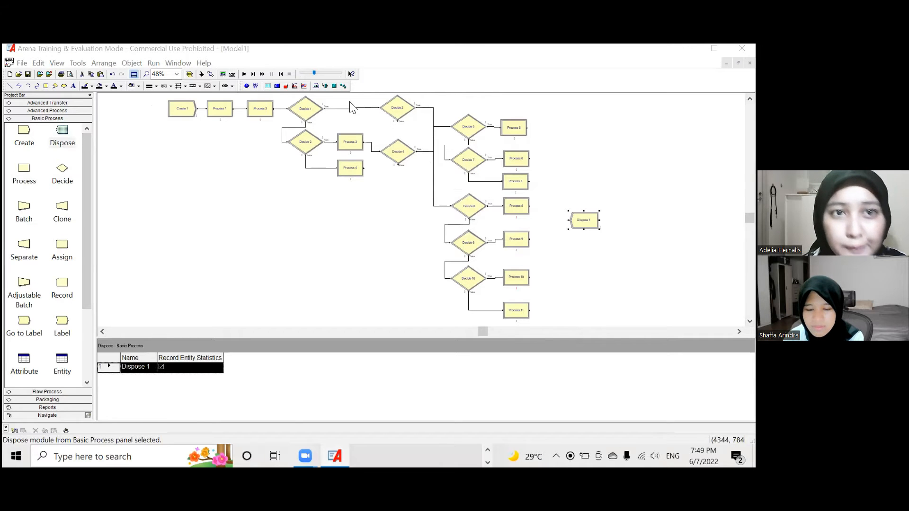
# - Connect the exit of Process 4 to the entry of Decide 4
pyautogui.click(211, 76)
pyautogui.click(211, 76)
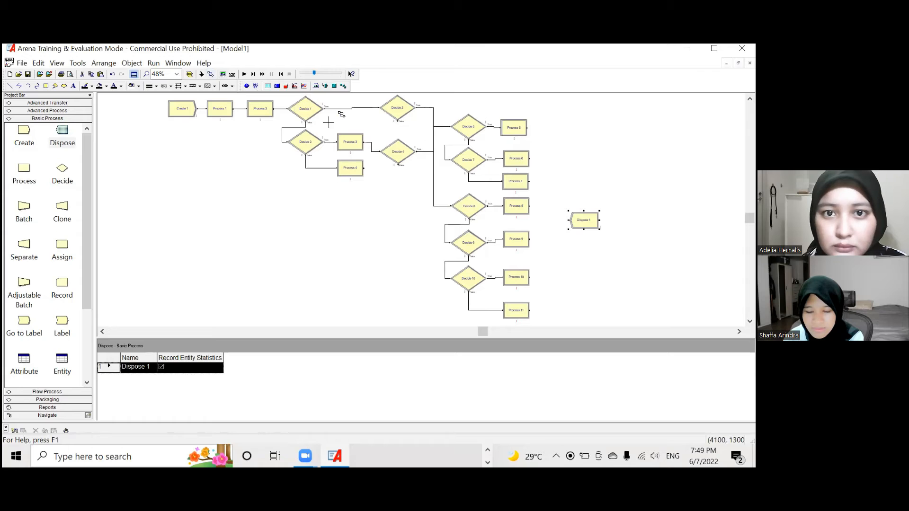
pyautogui.click(380, 156)
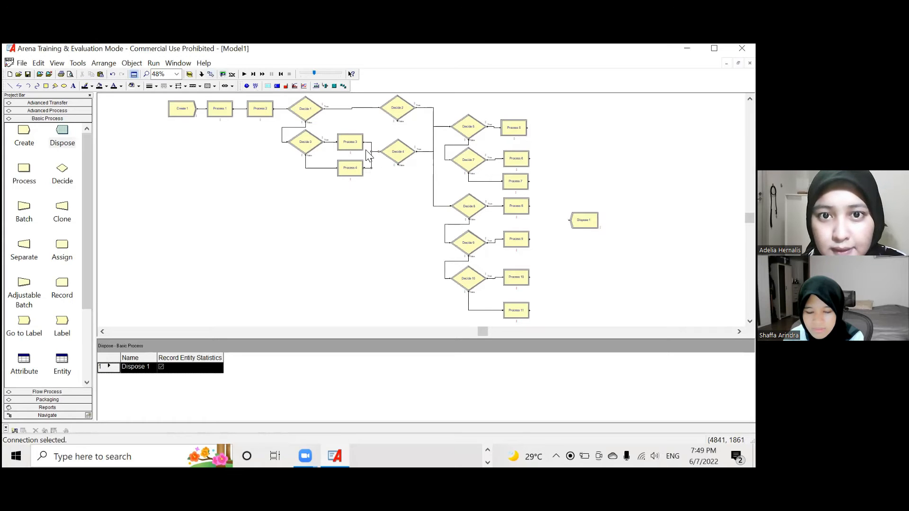
# - Connect the exits of Process 5, Process 6 and Process 8 to the Dispose module
pyautogui.click(211, 75)
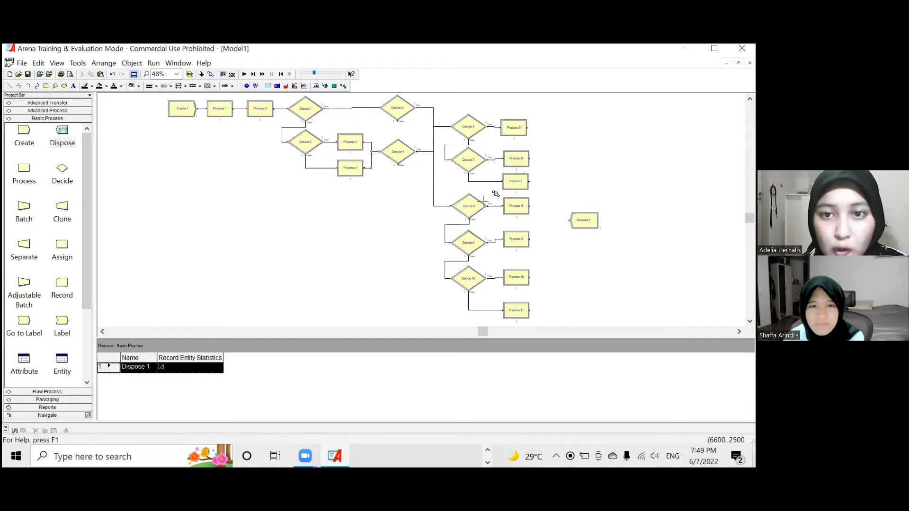
pyautogui.click(528, 127)
pyautogui.click(572, 220)
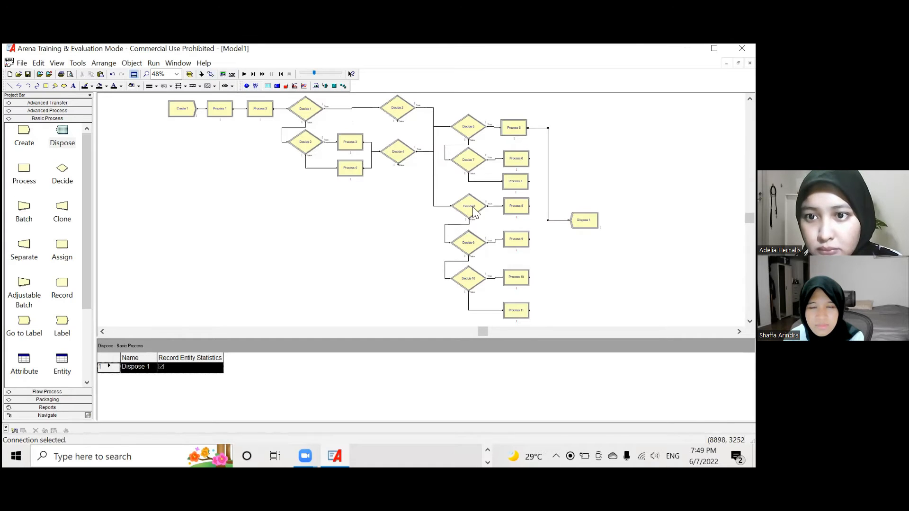
pyautogui.click(211, 75)
pyautogui.click(529, 159)
pyautogui.click(584, 217)
pyautogui.click(211, 74)
pyautogui.click(525, 207)
pyautogui.click(572, 220)
# - Connect the exits of Process 9, Process 10 and Process 11 to the Dispose module
pyautogui.click(211, 74)
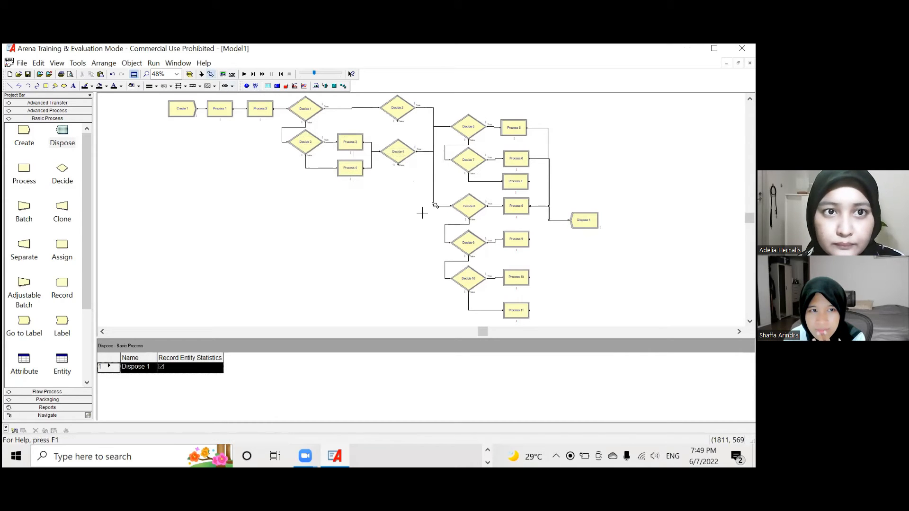
pyautogui.click(529, 239)
pyautogui.click(572, 220)
pyautogui.click(211, 74)
pyautogui.click(529, 277)
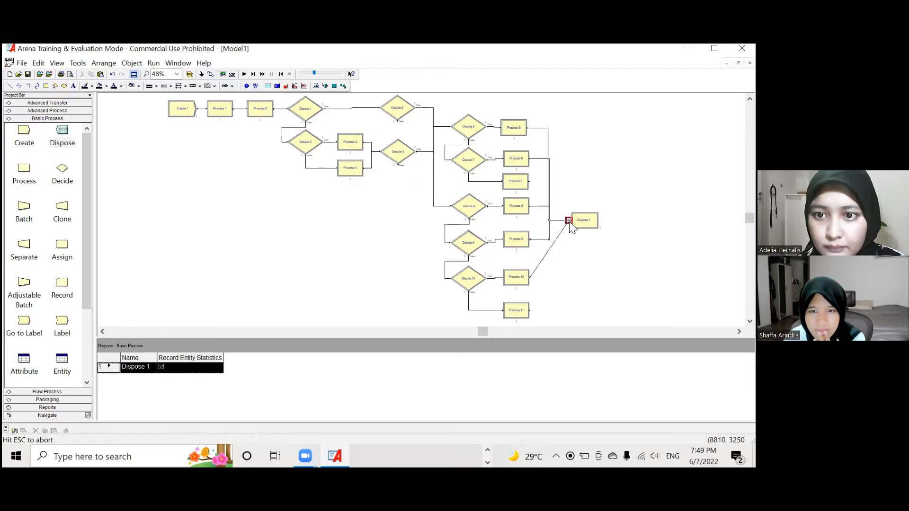
pyautogui.click(571, 220)
pyautogui.click(211, 74)
pyautogui.click(529, 310)
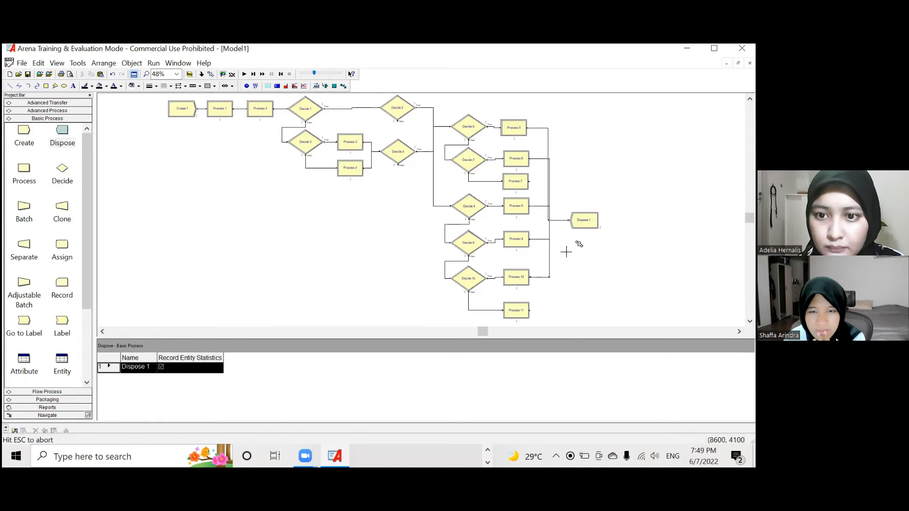
pyautogui.click(572, 220)
# - Connect the False exit of Decide 2 to Decide 5 and the False exit of Decide 4 to Decide 8
pyautogui.click(211, 74)
pyautogui.click(398, 122)
pyautogui.click(450, 127)
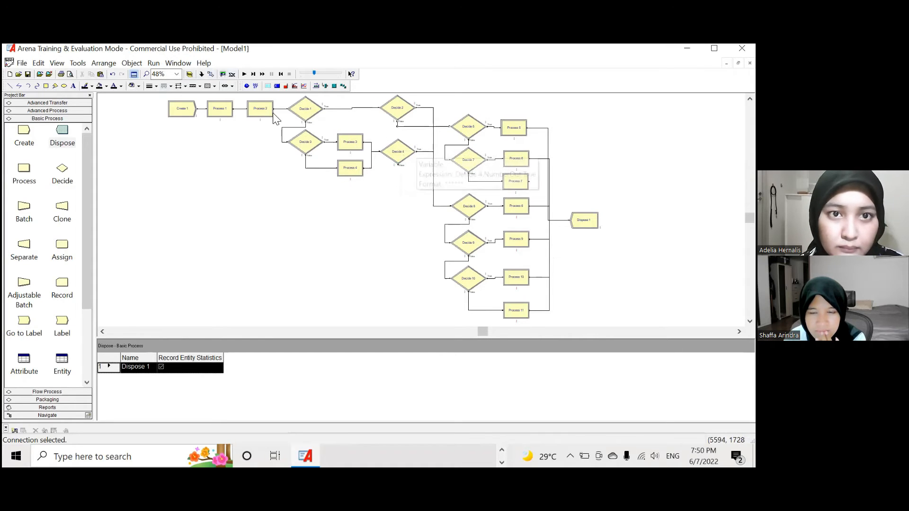
pyautogui.click(211, 75)
pyautogui.click(399, 165)
pyautogui.click(450, 206)
pyautogui.click(394, 250)
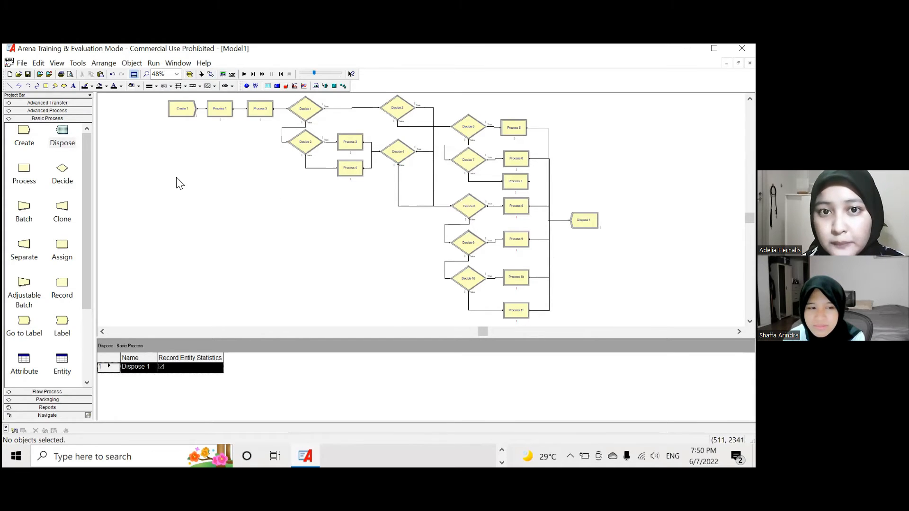
# - Name the Create module "Kedatangan Psien" and set its max arrivals to 1
pyautogui.doubleClick(177, 112)
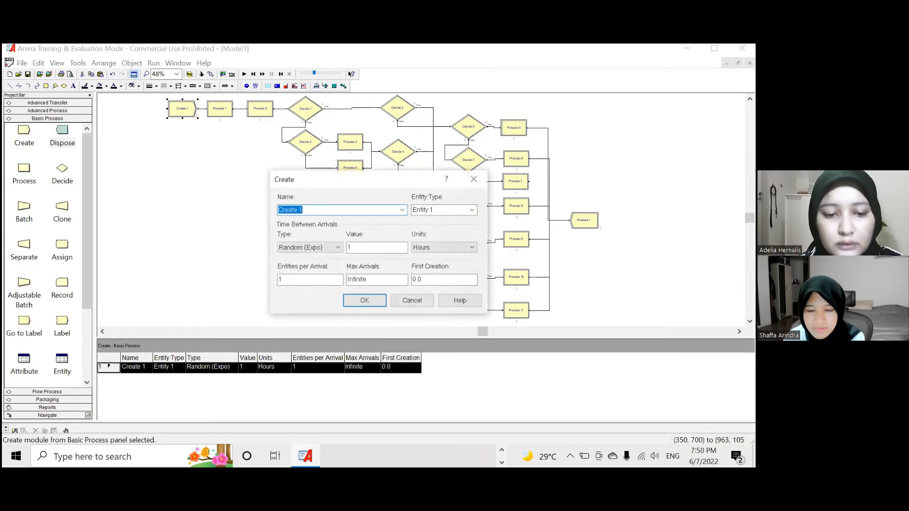
pyautogui.write('Kedatangan Psien')
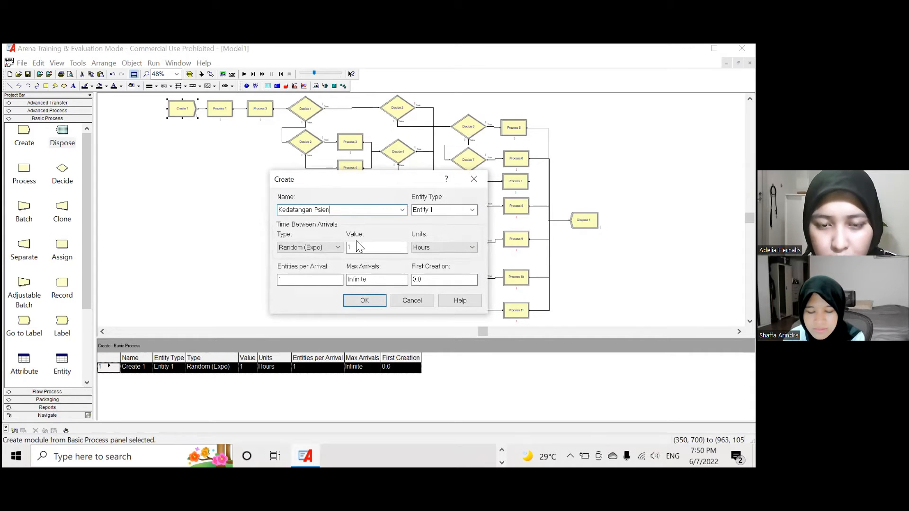
pyautogui.moveTo(378, 280); pyautogui.dragTo(342, 281)
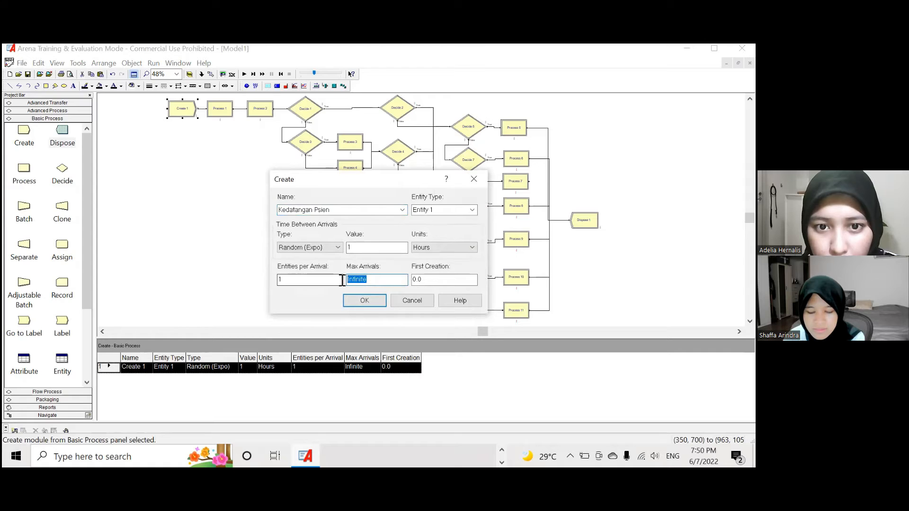
pyautogui.write('1')
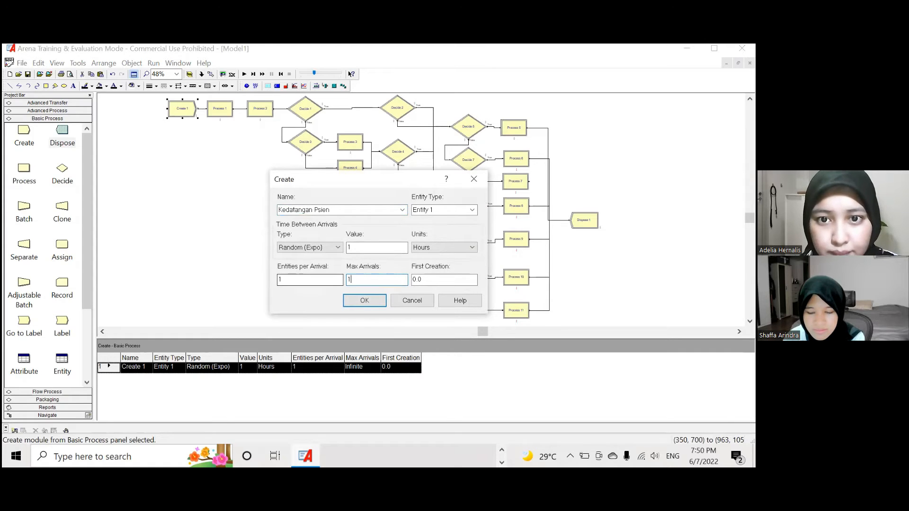
pyautogui.press('Return')
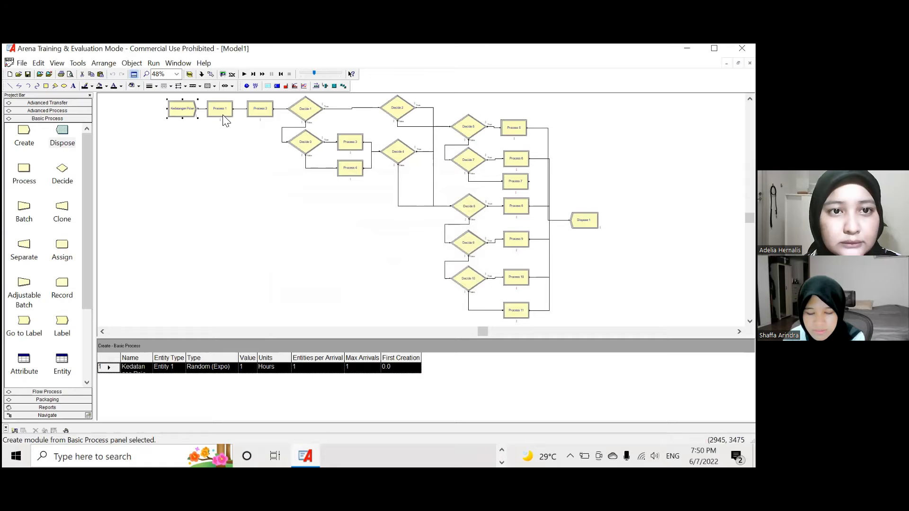
# - Rename Process 1 as Administrasi and set its delay type to Expression with GAMM(1.34, 1.39)
pyautogui.click(220, 110)
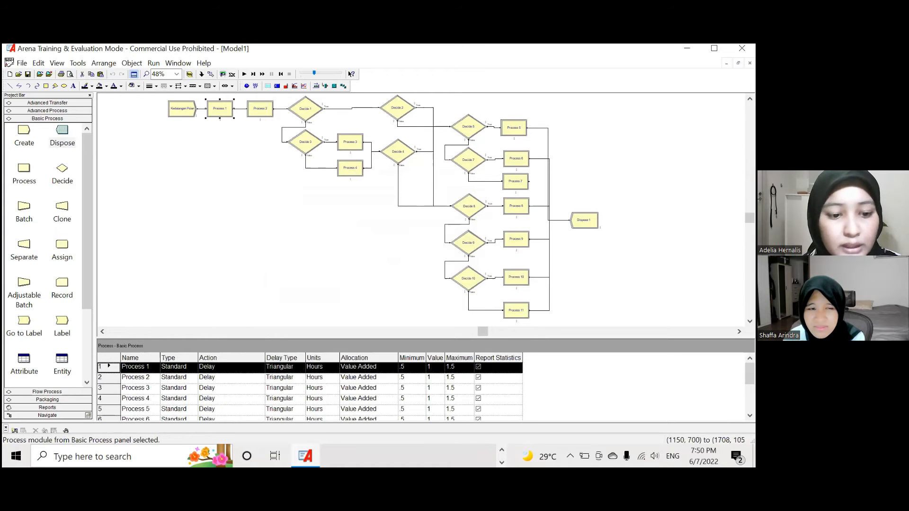
pyautogui.doubleClick(220, 110)
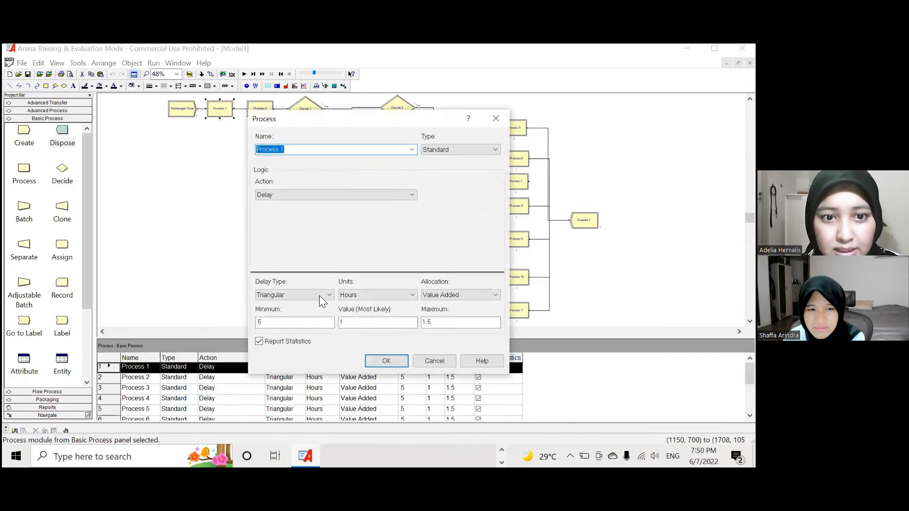
pyautogui.write('Administrasi')
pyautogui.click(294, 294)
pyautogui.click(304, 340)
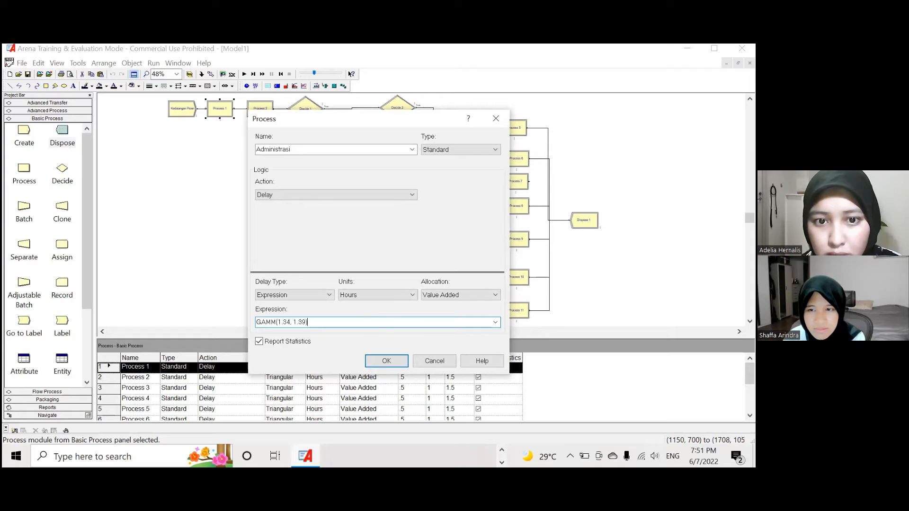
pyautogui.click(384, 298)
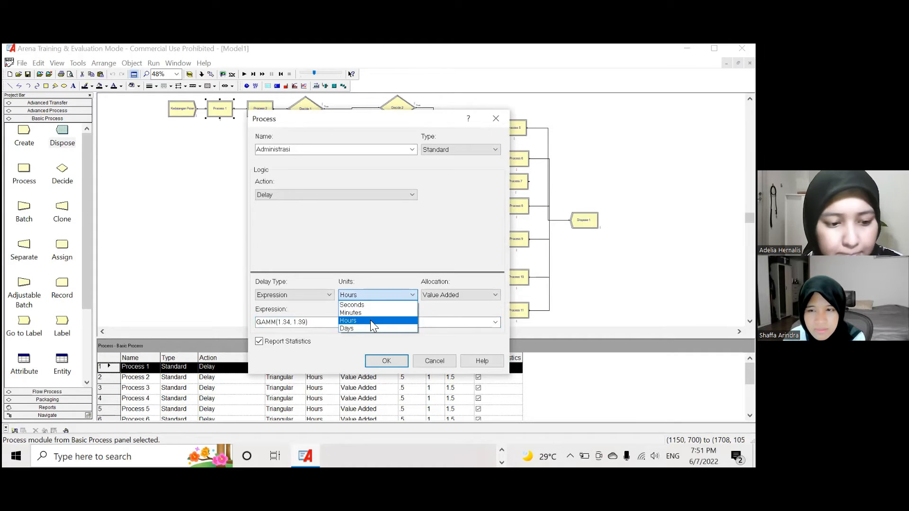
pyautogui.click(371, 320)
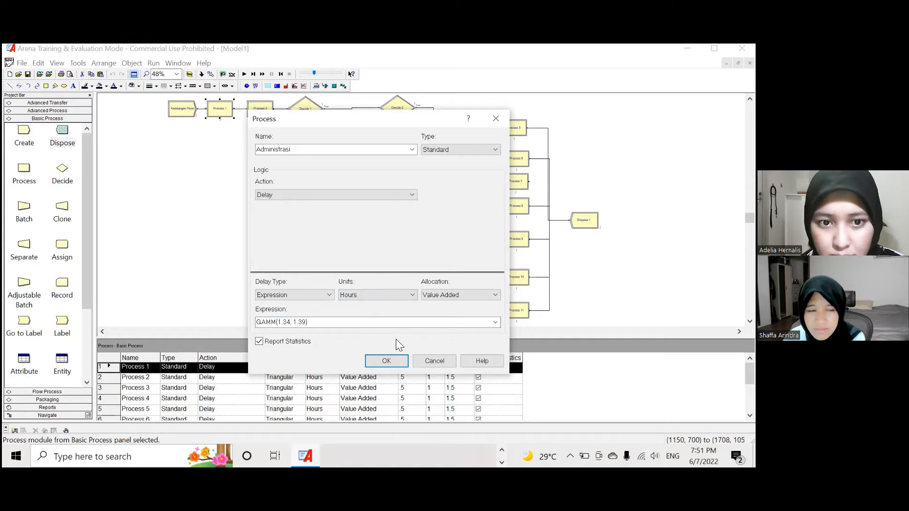
pyautogui.click(387, 361)
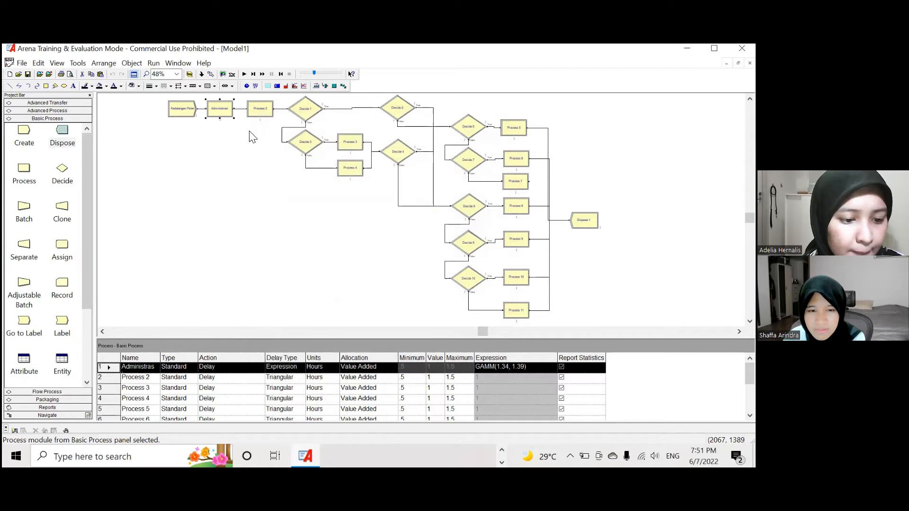
# - Set the delay units of the Administrasi process to Minutes
pyautogui.doubleClick(227, 109)
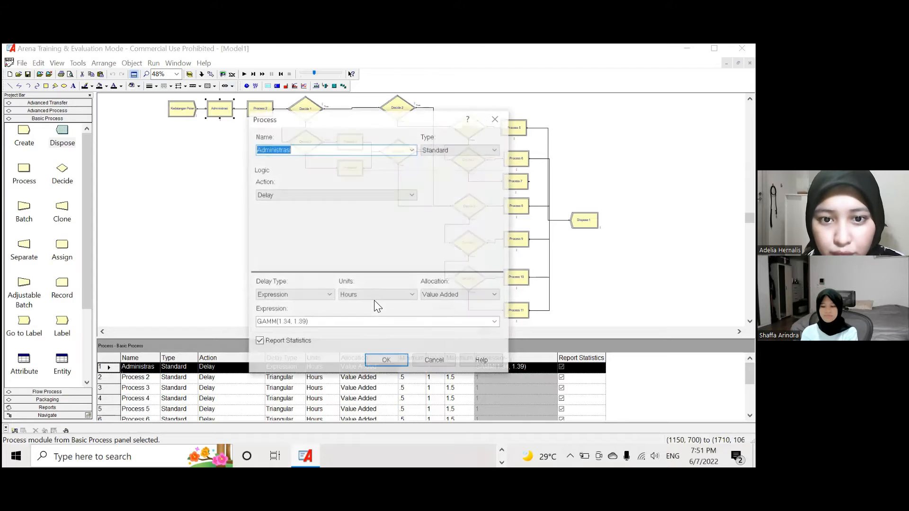
pyautogui.click(366, 297)
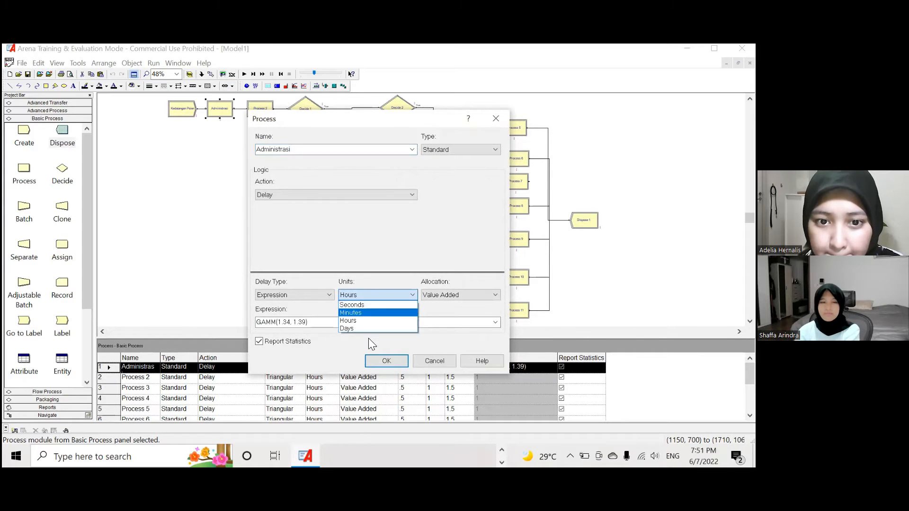
pyautogui.click(366, 311)
pyautogui.click(386, 361)
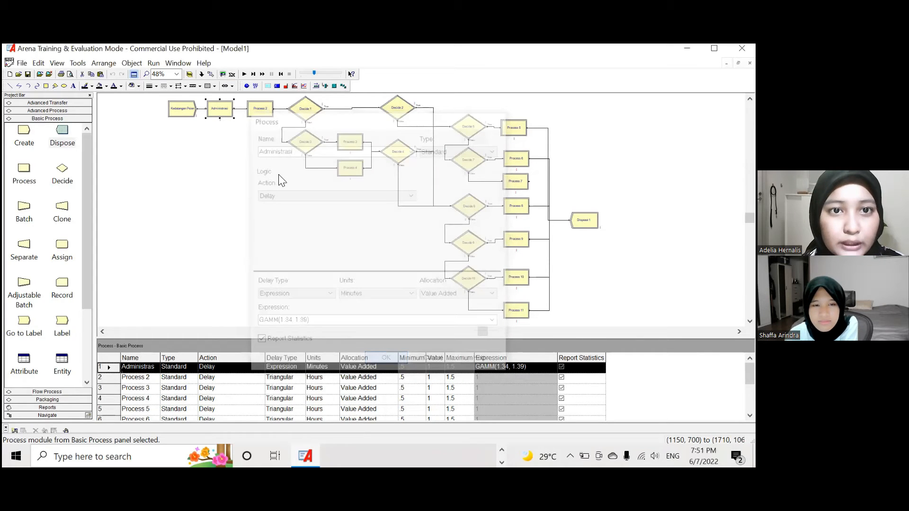
# - Rename Process 2 as Anamnase, with its delay units in Minutes and its delay type set to Expression
pyautogui.click(259, 113)
pyautogui.doubleClick(259, 113)
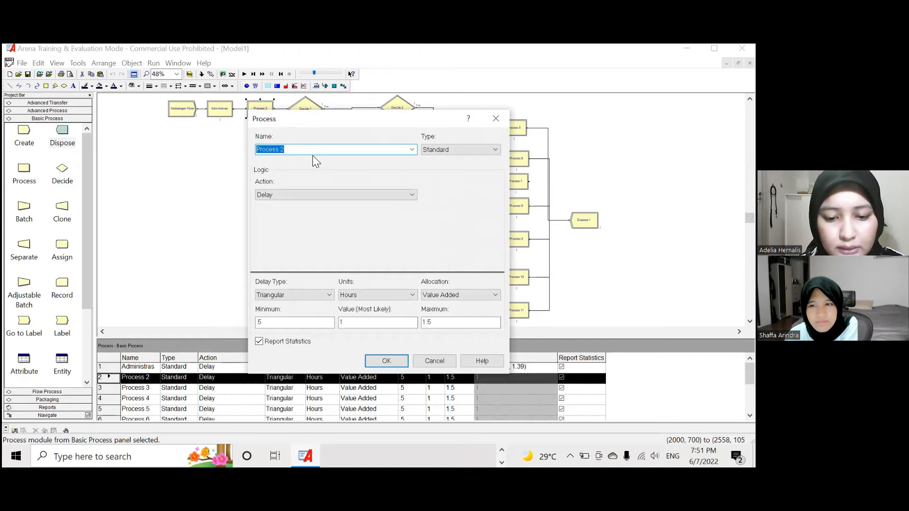
pyautogui.write('Anamnase')
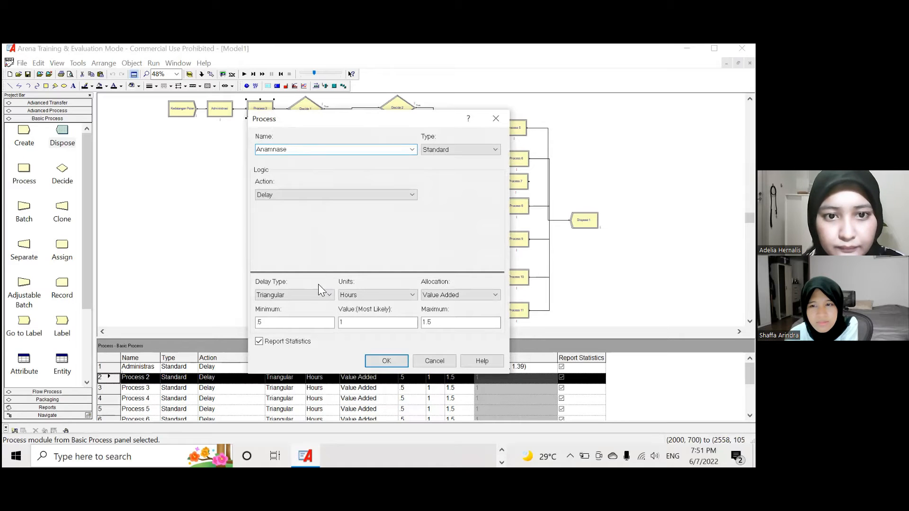
pyautogui.click(370, 296)
pyautogui.click(369, 313)
pyautogui.click(294, 294)
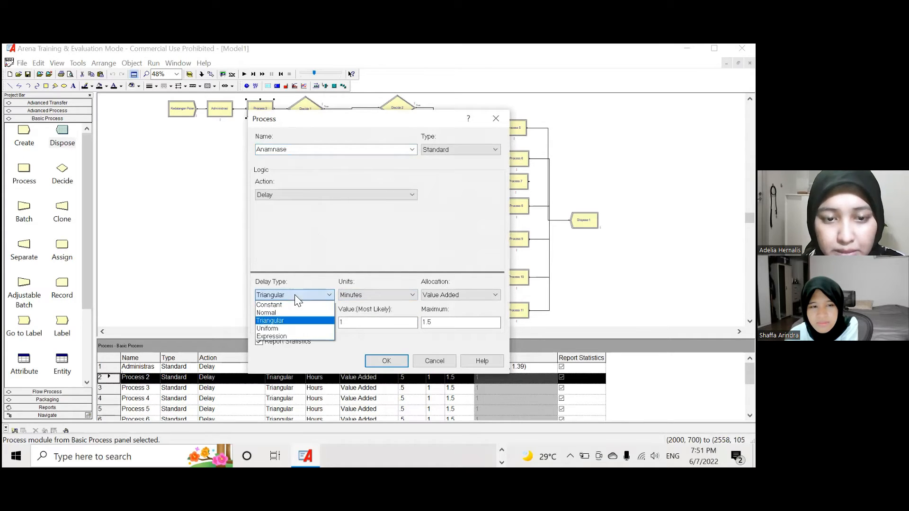
pyautogui.click(313, 337)
# - Enter TRIA(0.83, 1.69, 2.55) as the delay expression of the Anamnase process
pyautogui.click(288, 322)
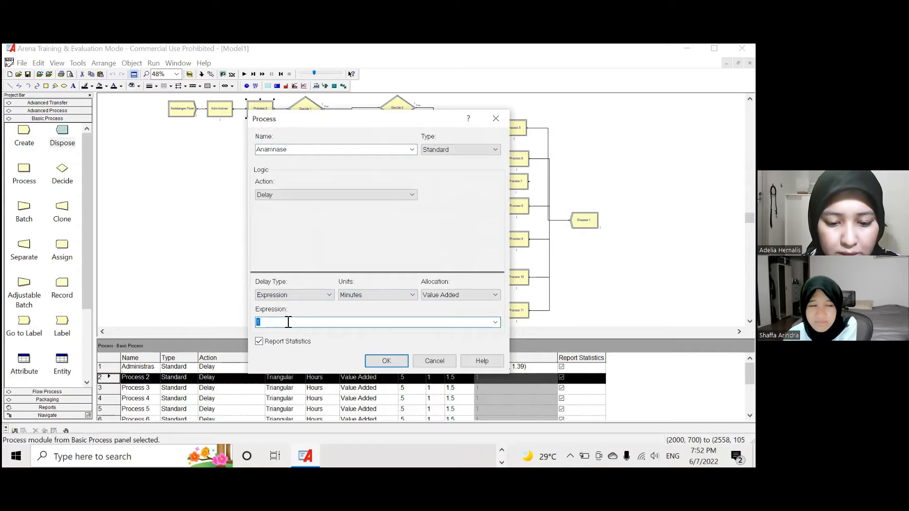
pyautogui.write('TR')
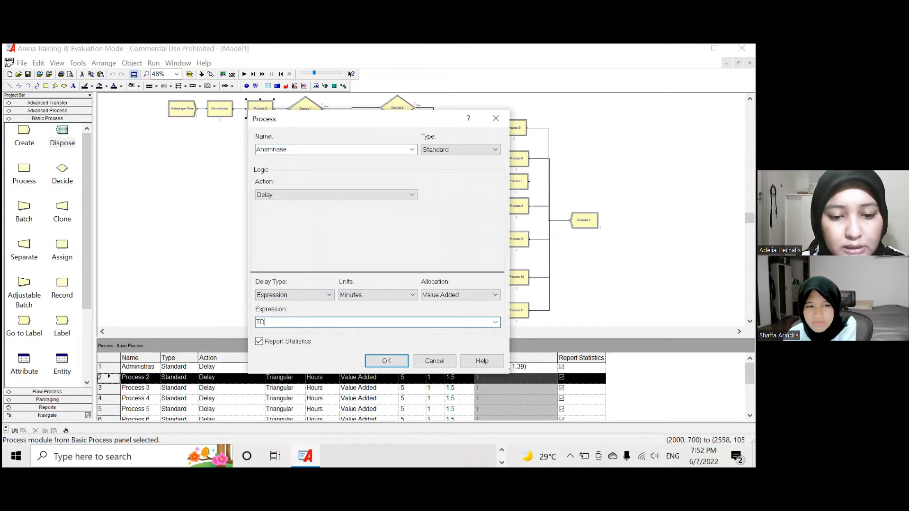
pyautogui.write('IA(')
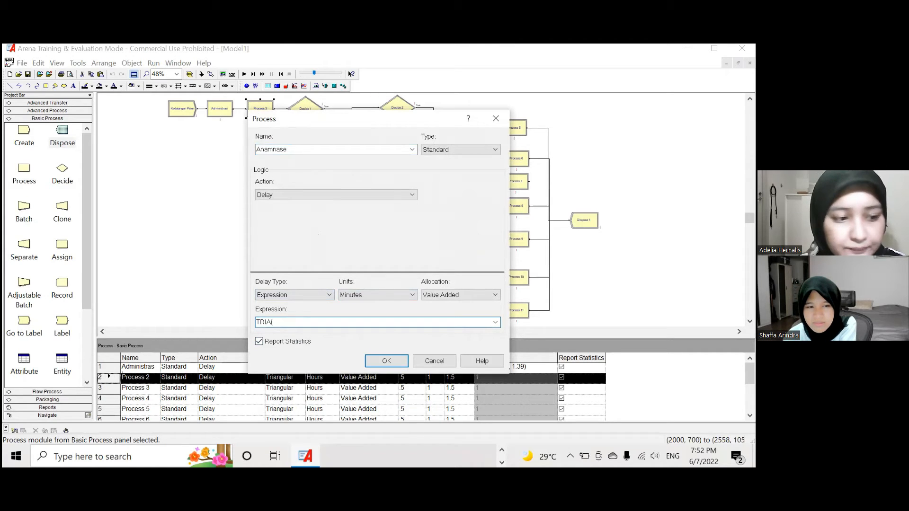
pyautogui.write('0')
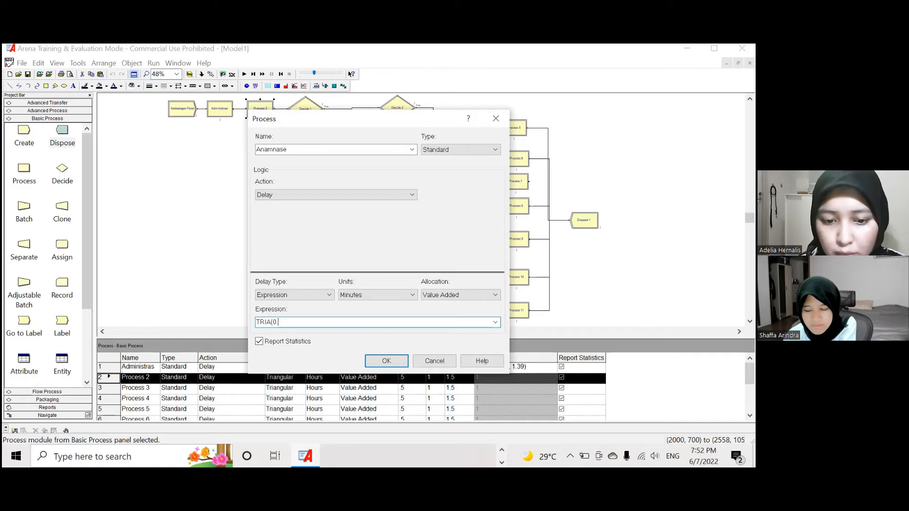
pyautogui.write('.83,')
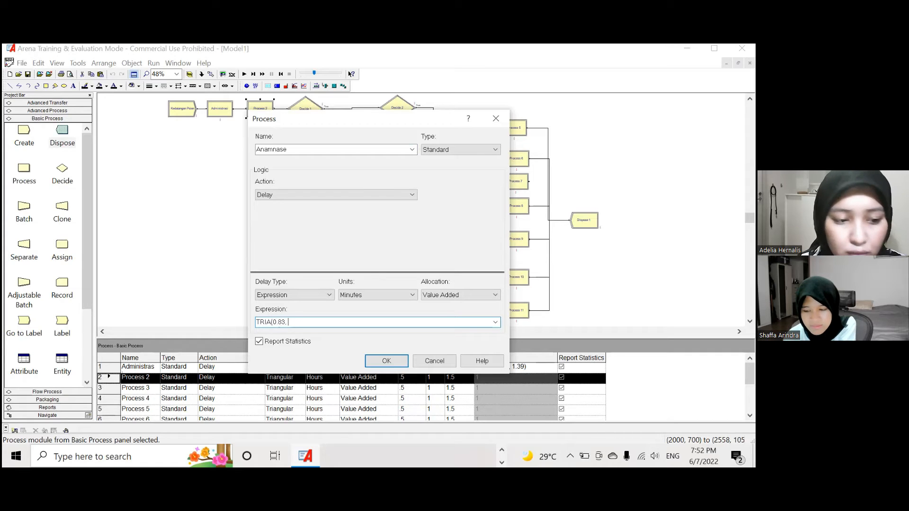
pyautogui.write(' 1.69')
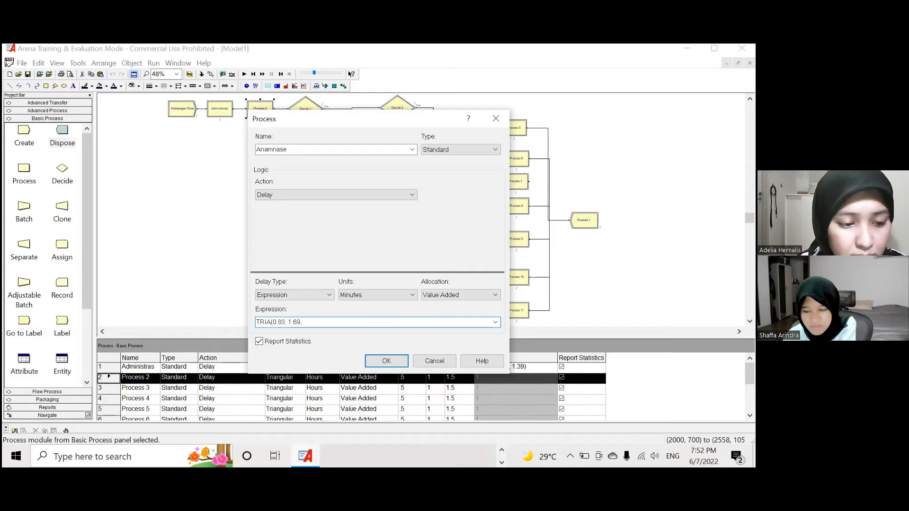
pyautogui.write(', 2.55')
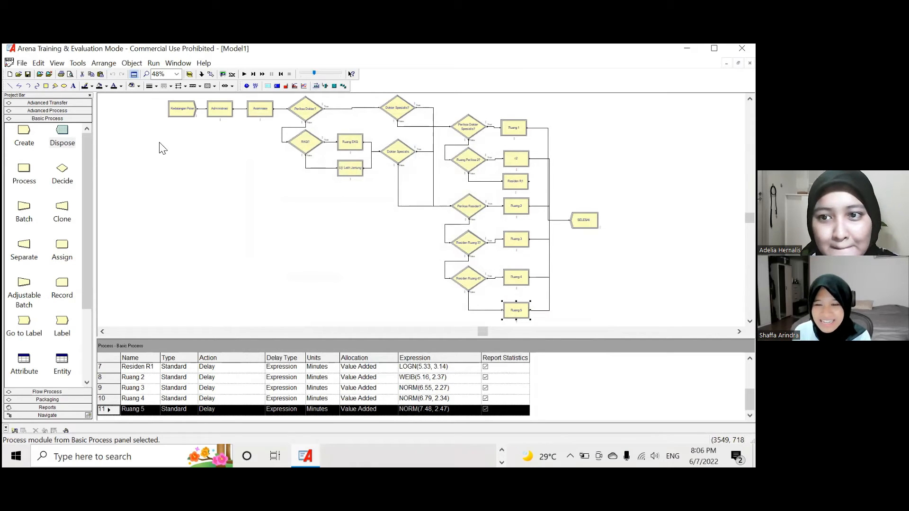
pyautogui.click(261, 268)
pyautogui.click(152, 64)
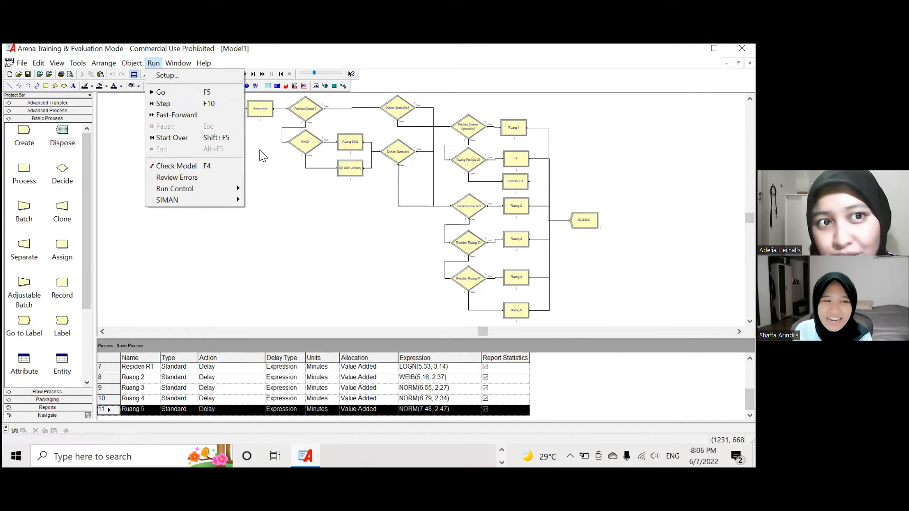
pyautogui.click(284, 232)
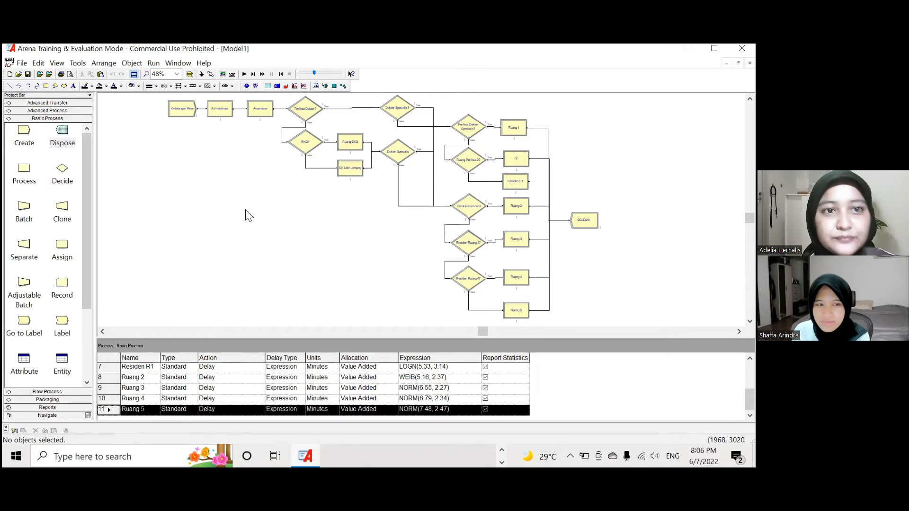
pyautogui.click(296, 79)
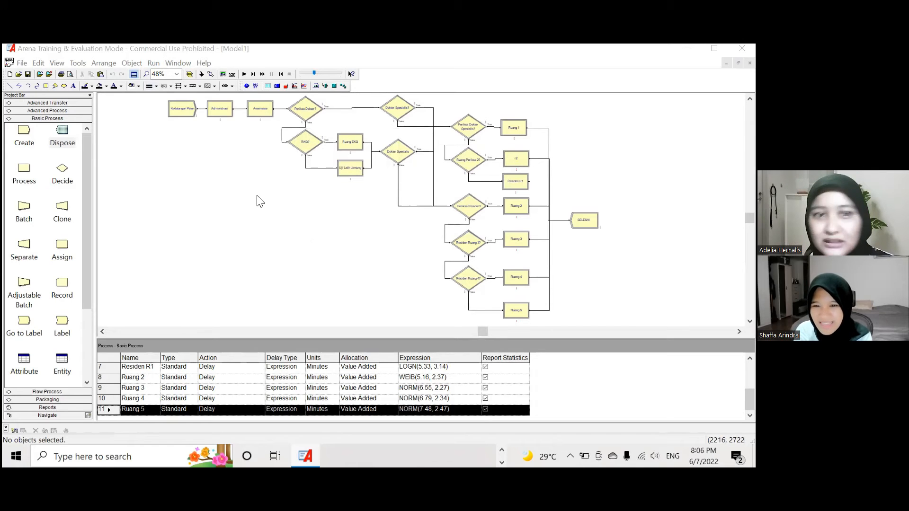
pyautogui.doubleClick(264, 108)
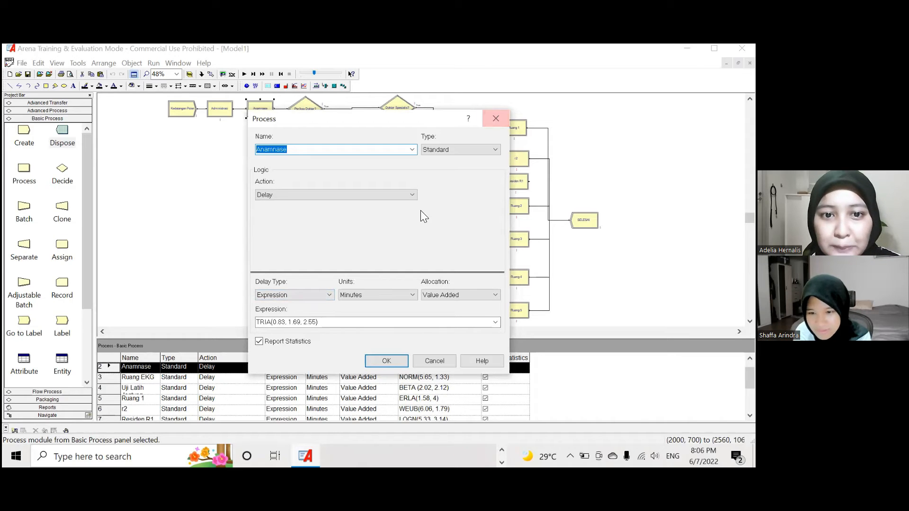
pyautogui.click(497, 120)
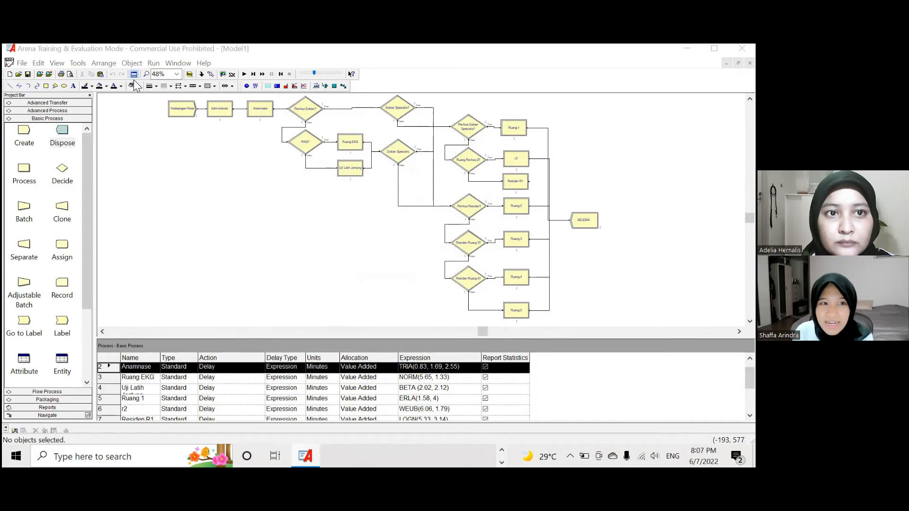
# - Set the number of replications to 10 in the run setup
pyautogui.click(154, 63)
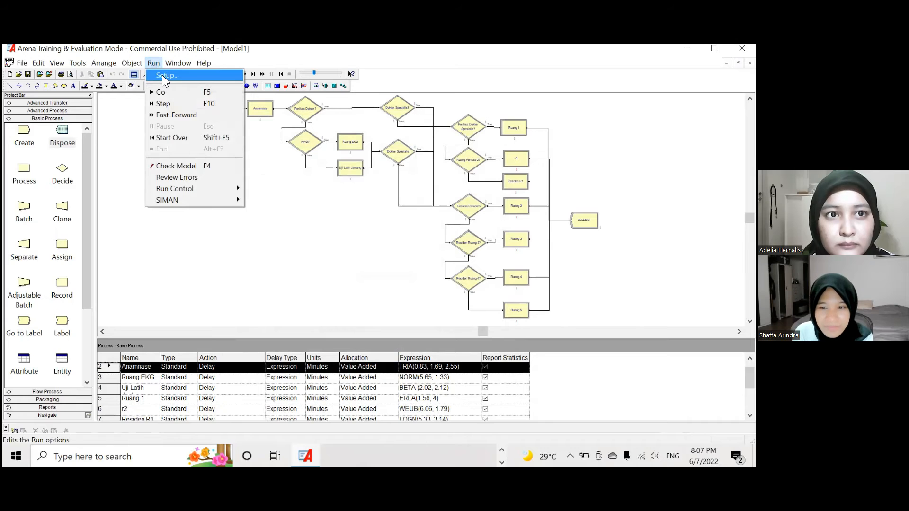
pyautogui.click(164, 76)
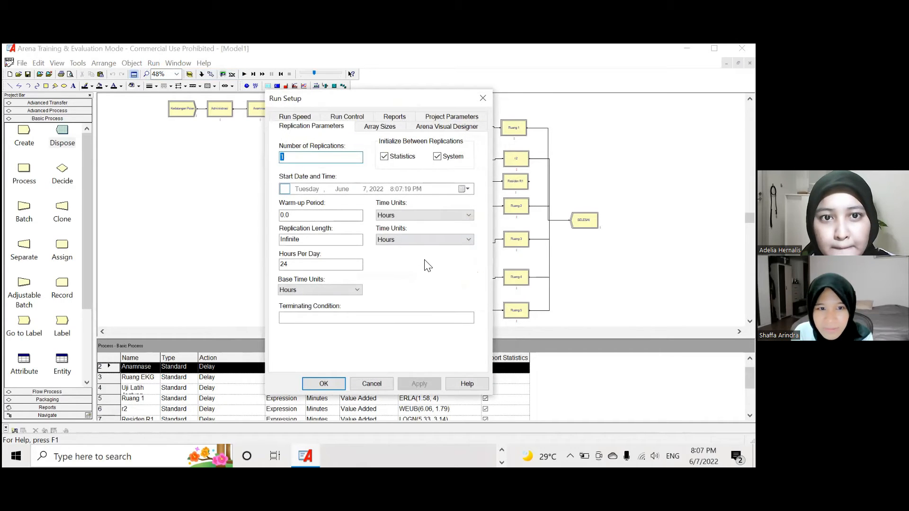
pyautogui.click(336, 162)
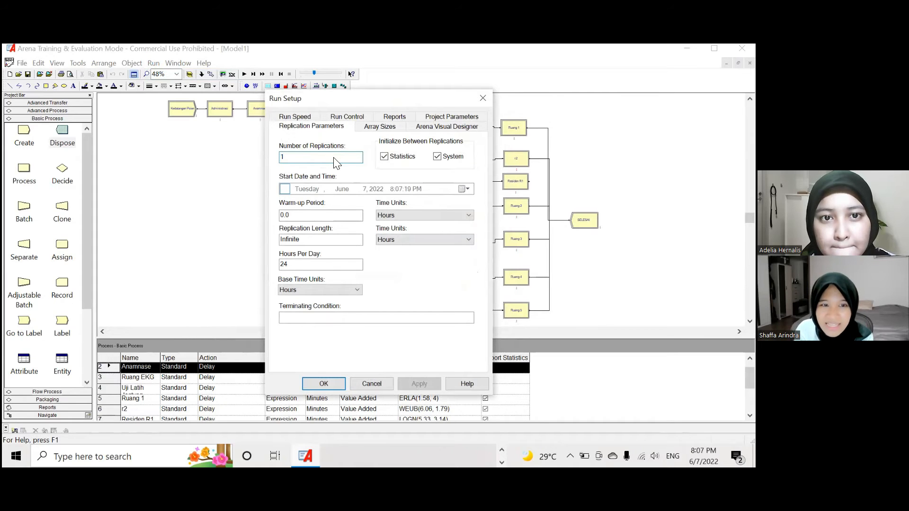
pyautogui.press('BackSpace')
pyautogui.write('10')
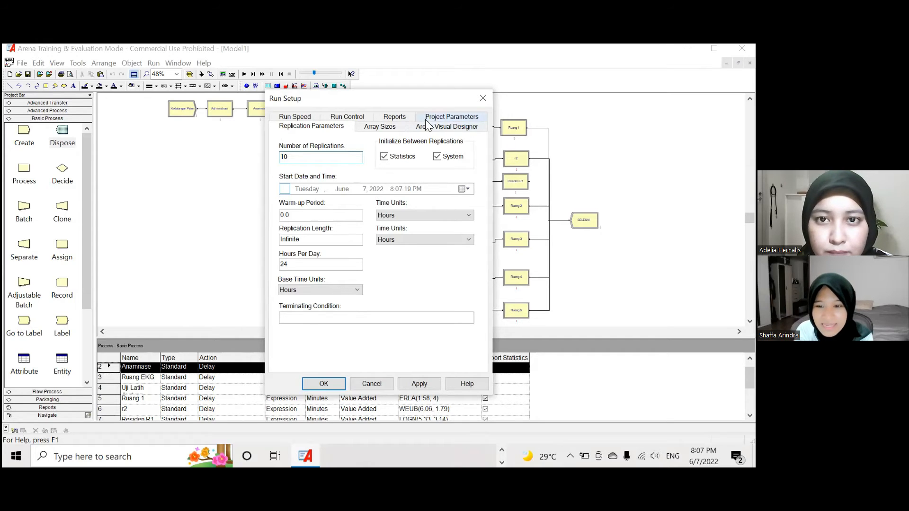
# - Enable the Costing, Tanks, Processes, Stations, Transporters, Conveyors and Activity Areas statistics in the project parameters of the run setup
pyautogui.click(440, 116)
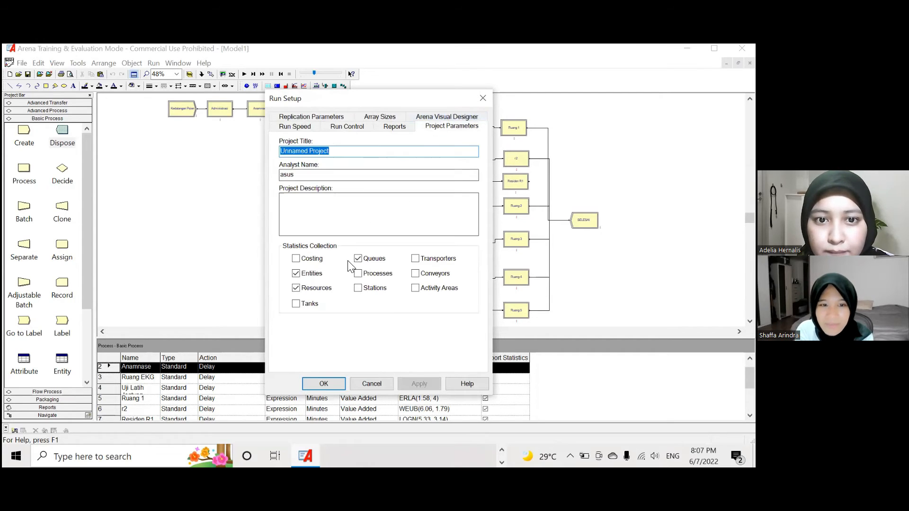
pyautogui.click(306, 259)
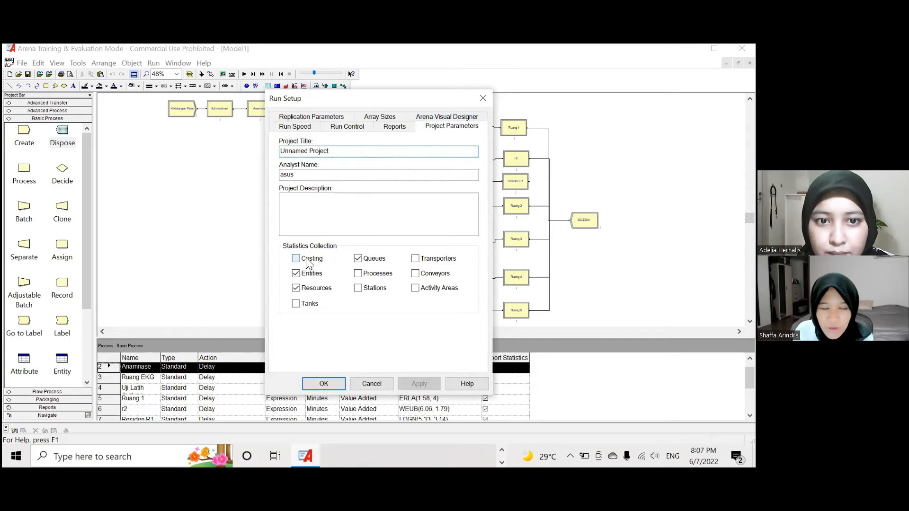
pyautogui.click(317, 302)
pyautogui.click(359, 274)
pyautogui.click(368, 288)
pyautogui.click(426, 274)
pyautogui.click(428, 288)
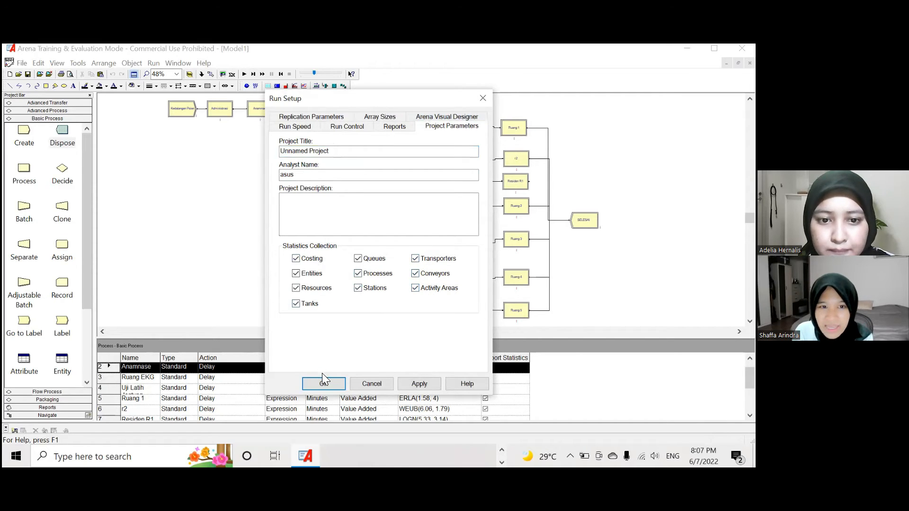
pyautogui.click(336, 384)
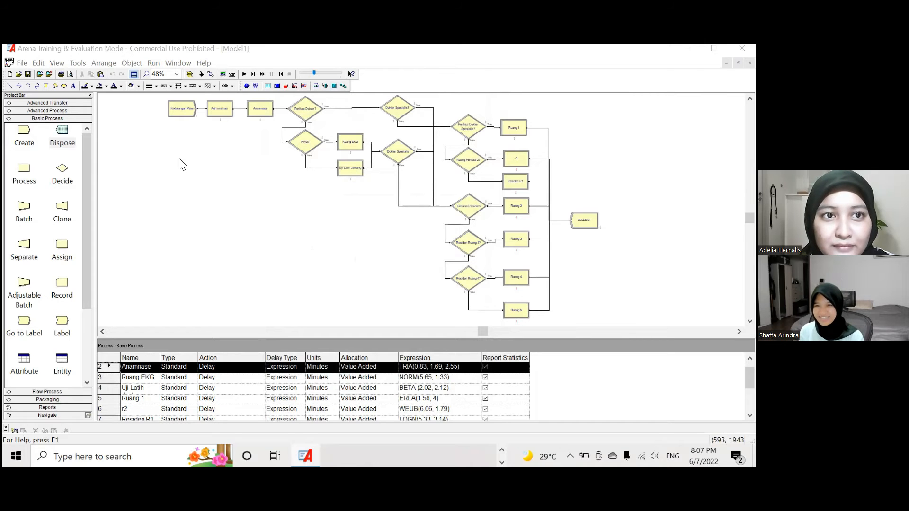
# - Review the replication parameters and the available default reports in the run setup, leaving the settings as they are
pyautogui.click(153, 63)
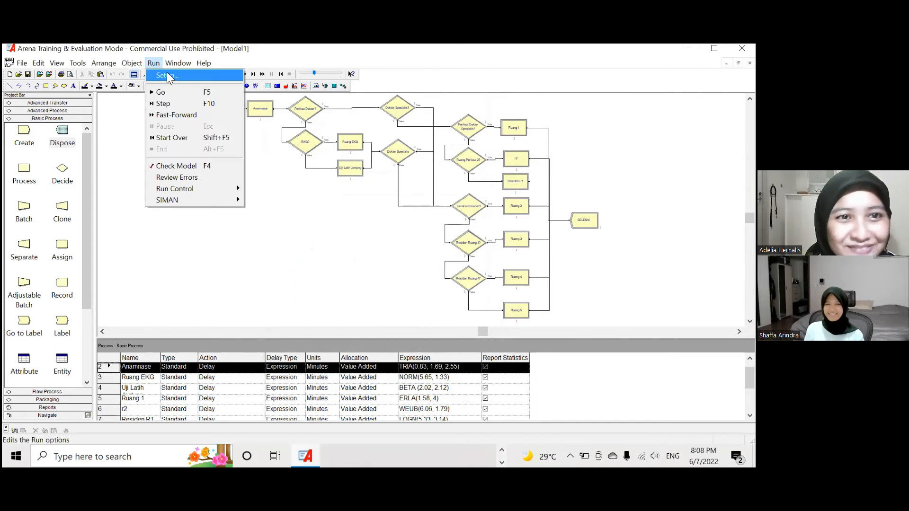
pyautogui.click(171, 75)
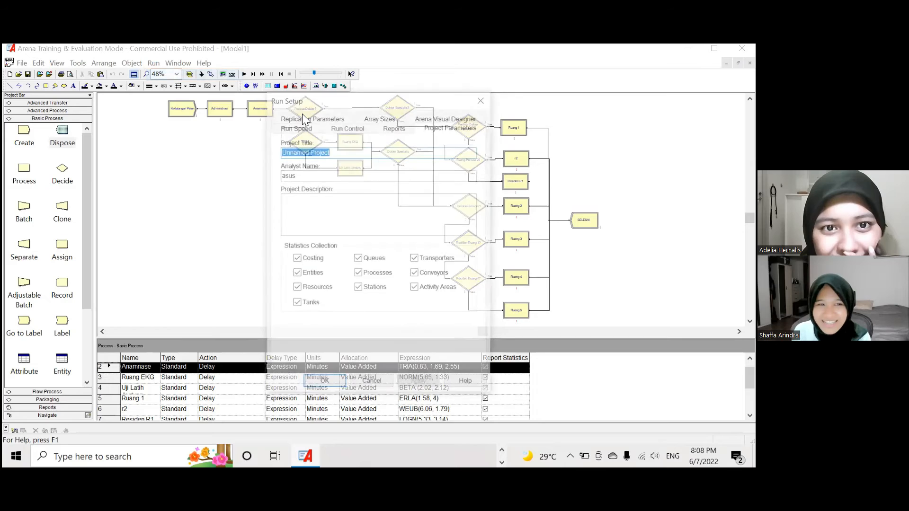
pyautogui.click(319, 117)
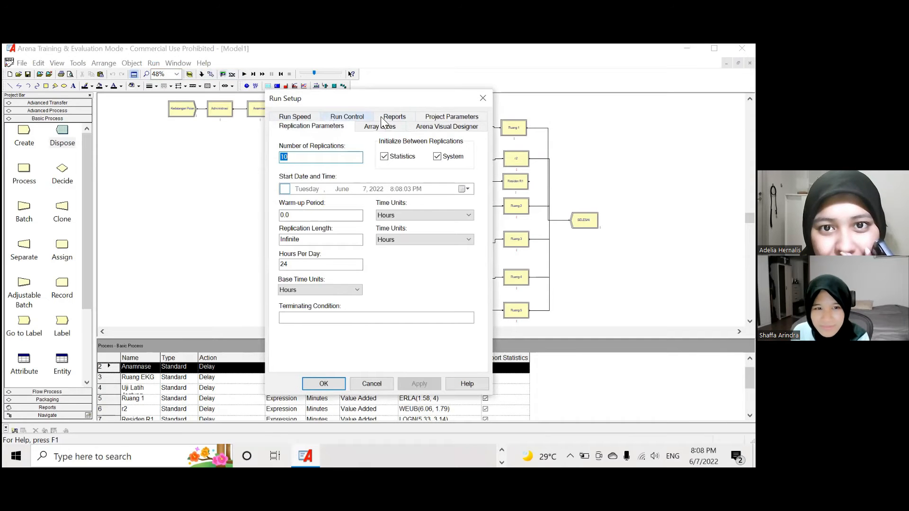
pyautogui.click(386, 118)
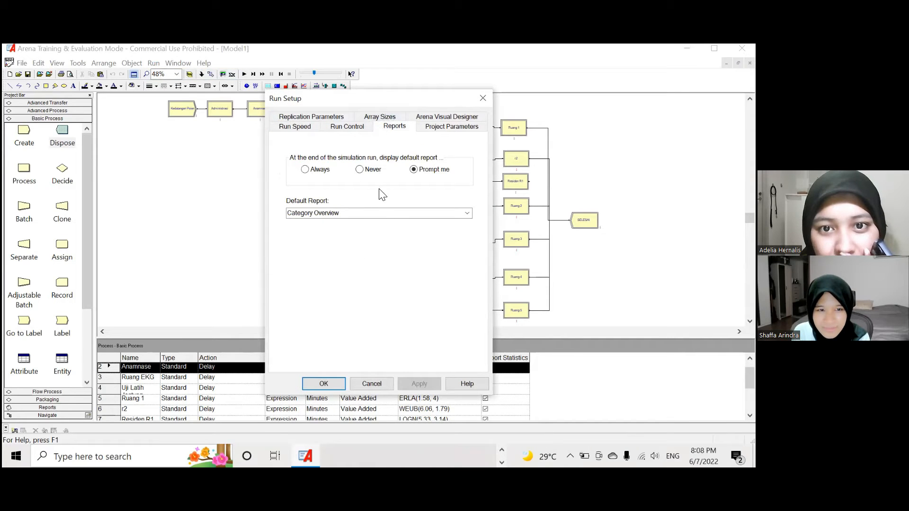
pyautogui.click(408, 218)
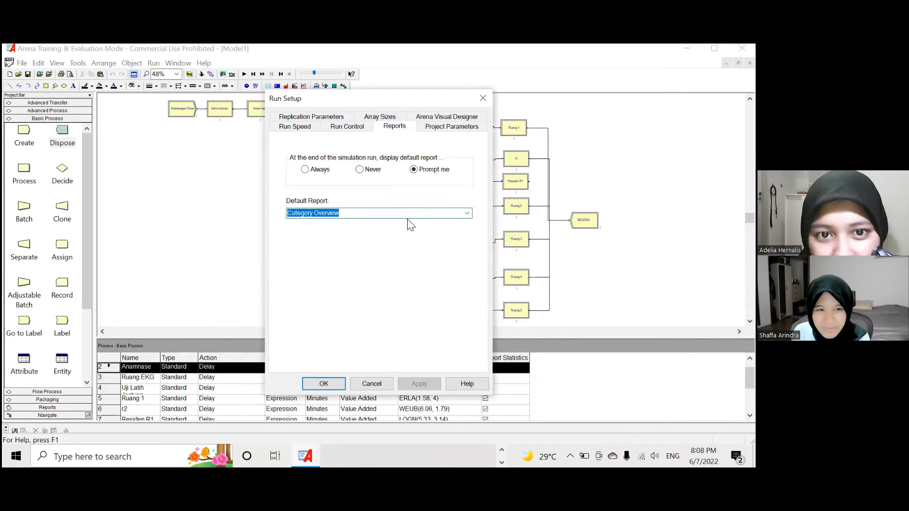
pyautogui.click(466, 214)
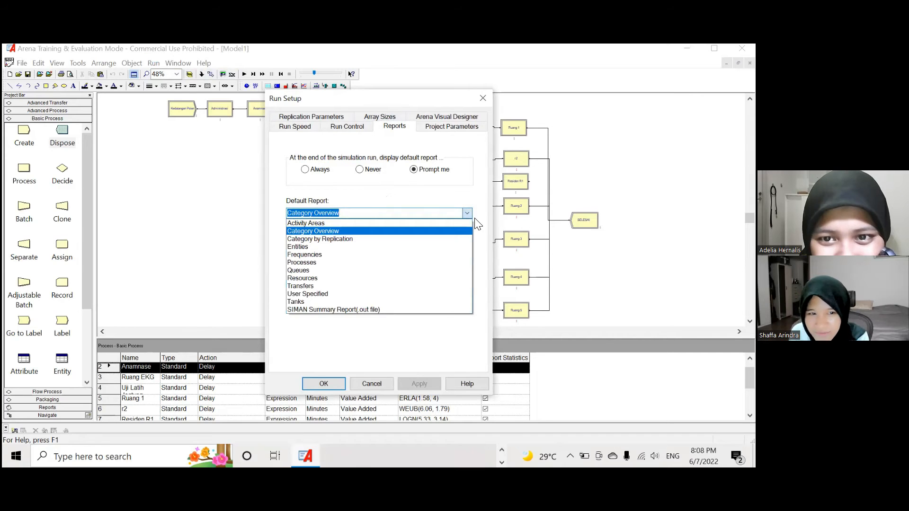
pyautogui.click(478, 224)
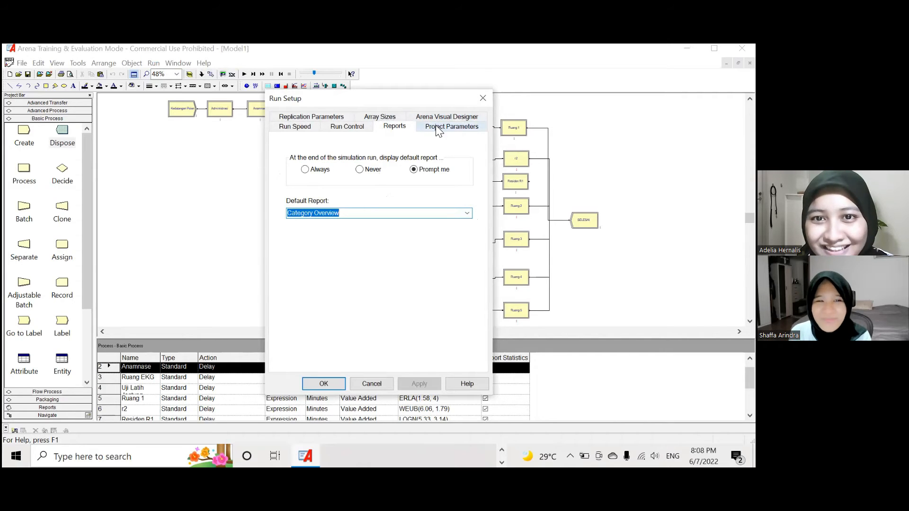
pyautogui.click(483, 99)
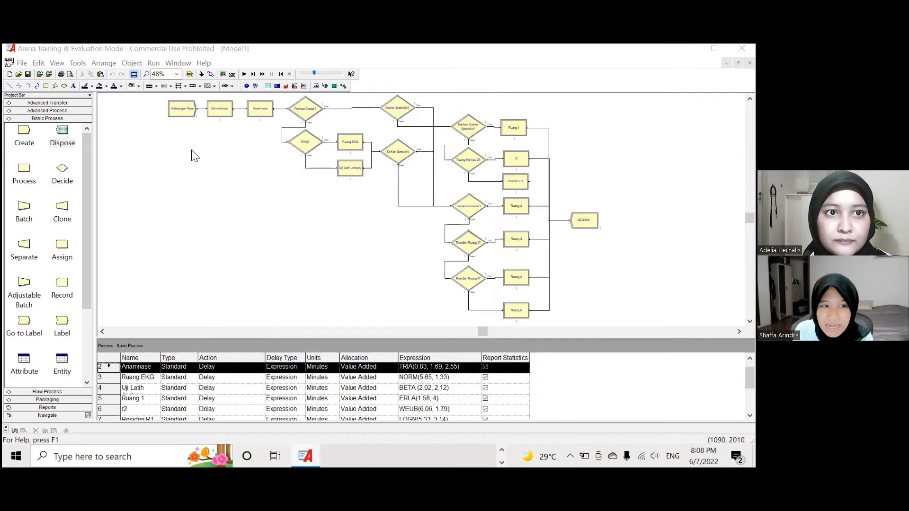
# - Set the default report to SIMAN Summary Report(.out file) in the run setup and review the replication and project parameters
pyautogui.click(152, 62)
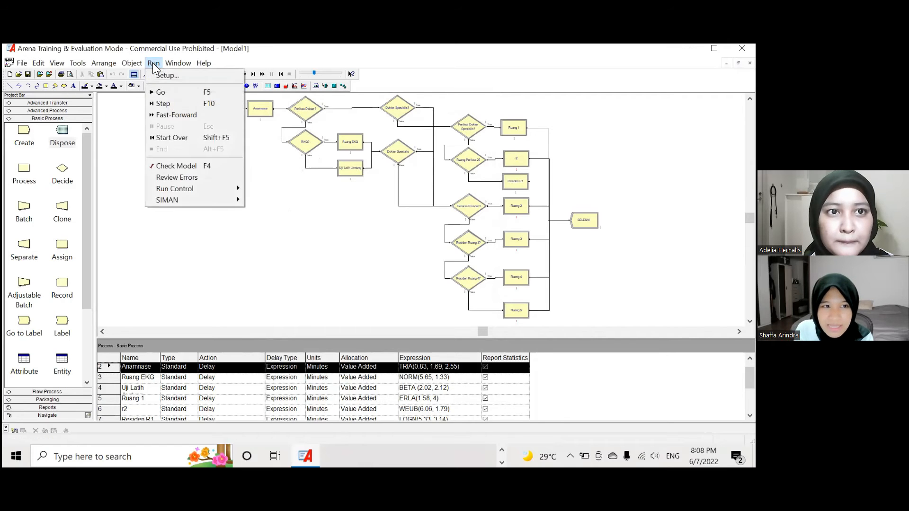
pyautogui.click(171, 78)
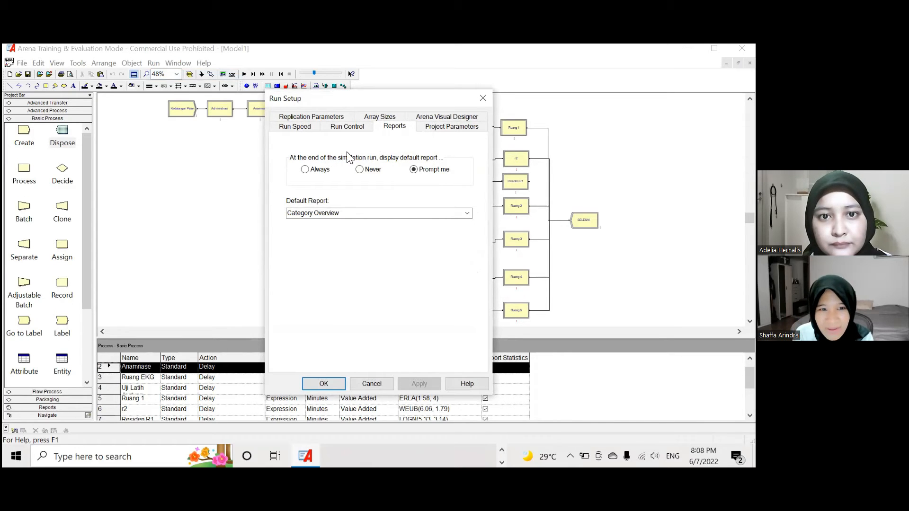
pyautogui.click(467, 213)
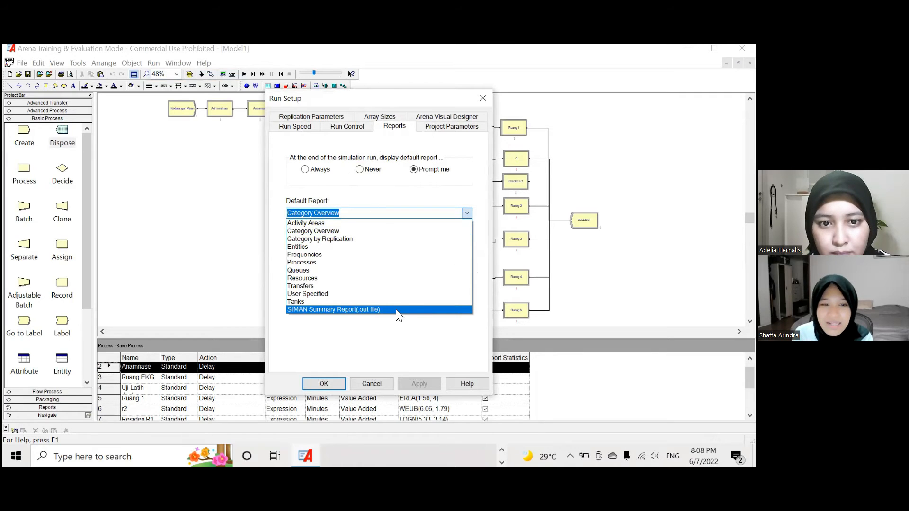
pyautogui.click(396, 310)
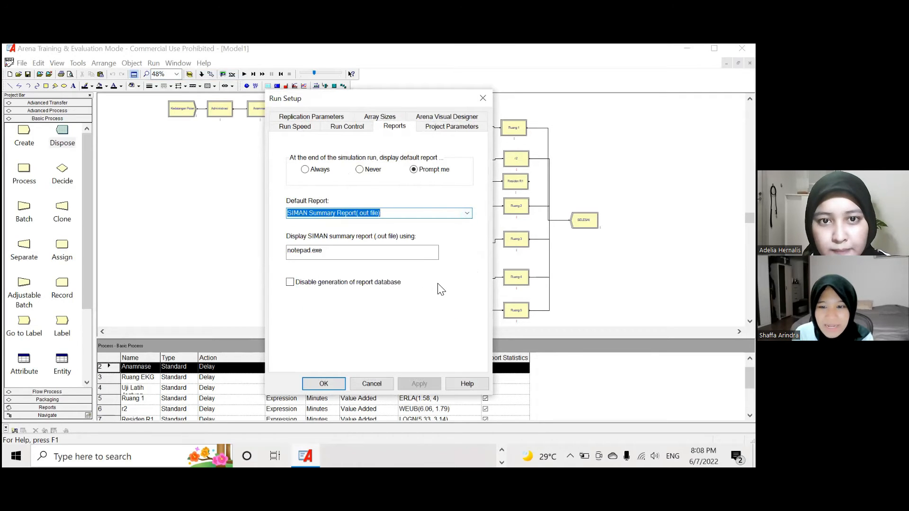
pyautogui.click(324, 119)
pyautogui.click(334, 161)
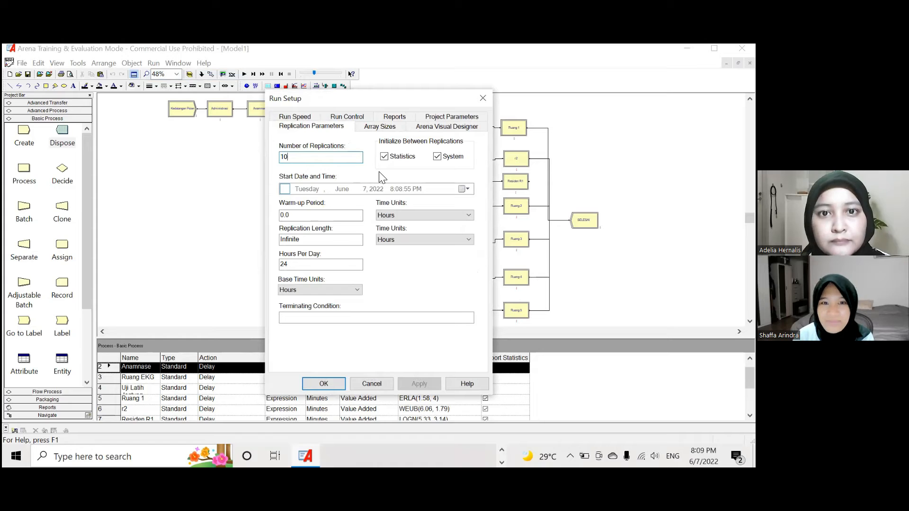
pyautogui.click(436, 119)
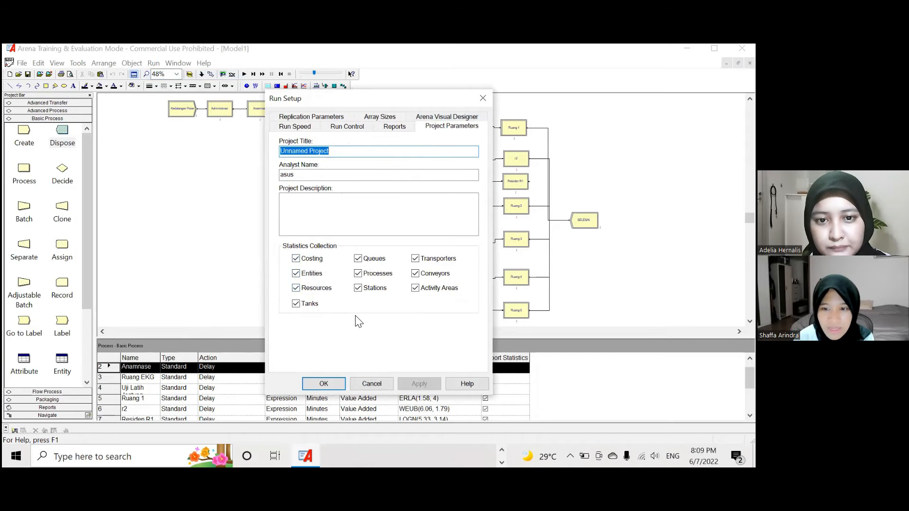
pyautogui.click(323, 384)
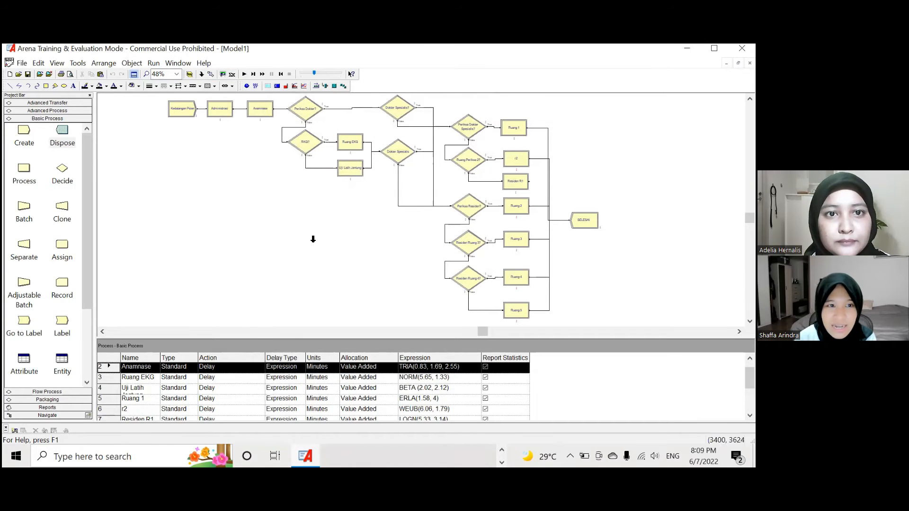
# - Check the model for errors
pyautogui.click(157, 63)
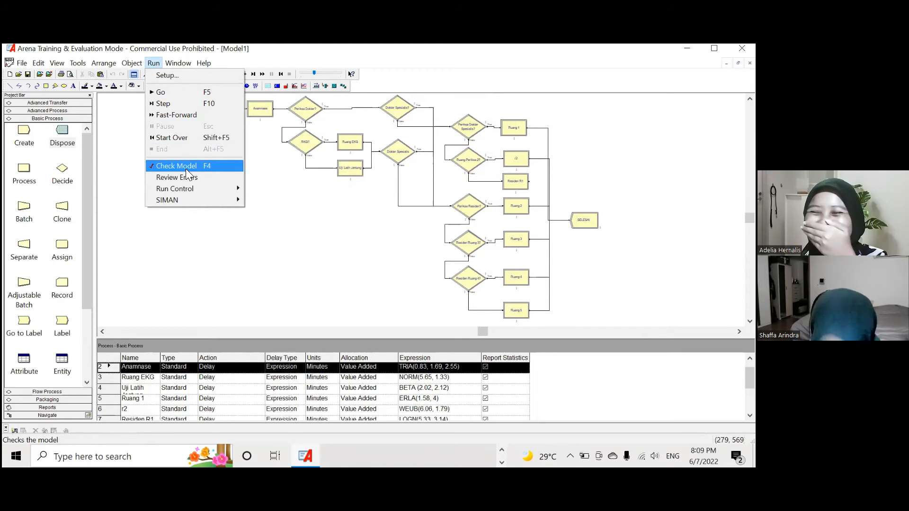
pyautogui.click(203, 71)
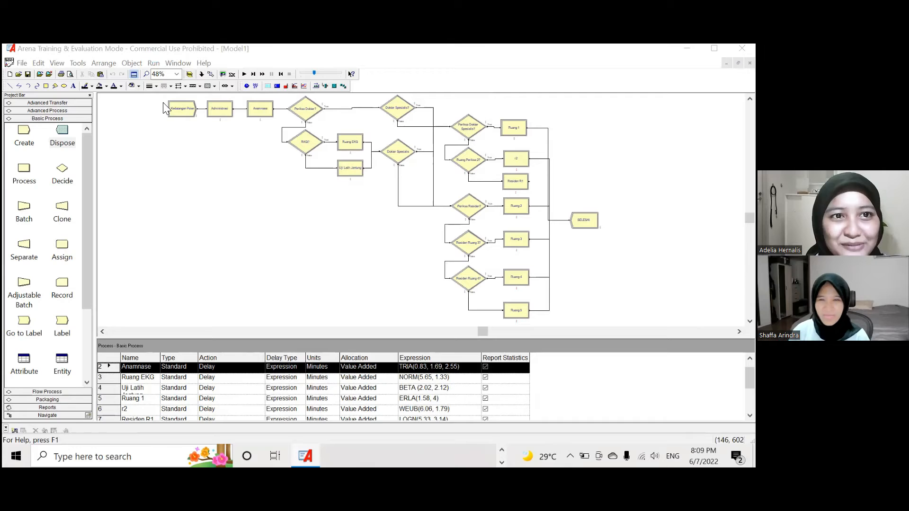
pyautogui.click(263, 210)
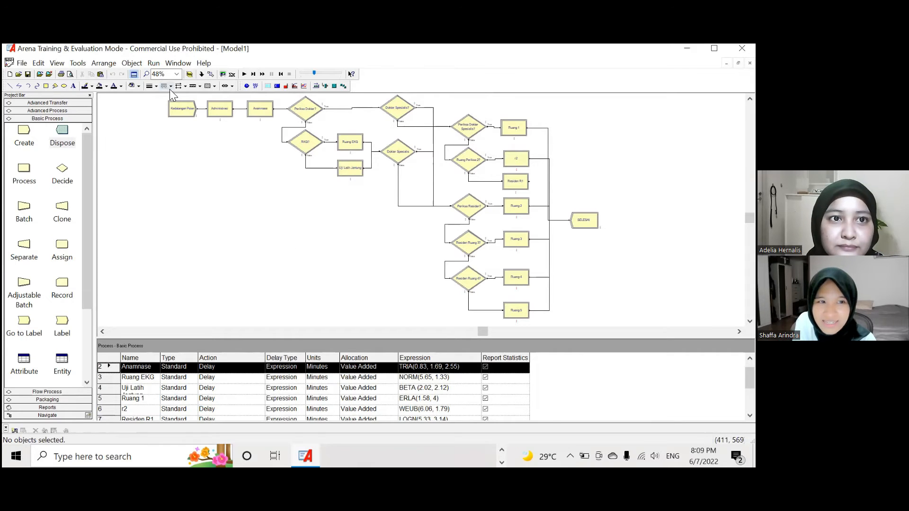
pyautogui.click(154, 63)
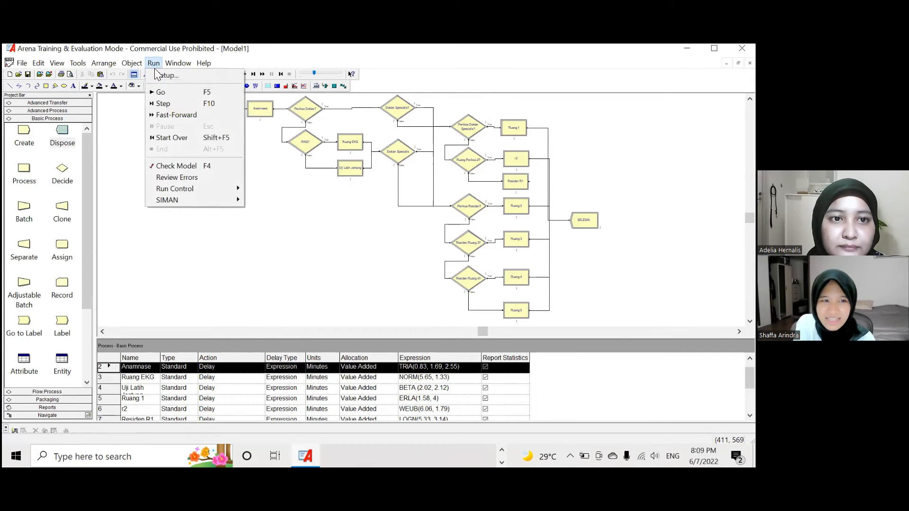
pyautogui.click(191, 166)
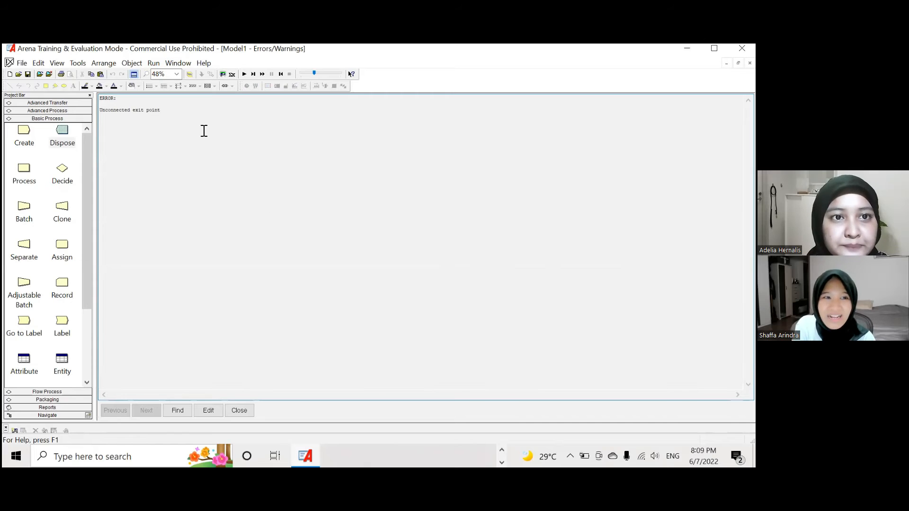
# - Try to run the simulation, and close the error report
pyautogui.hotkey('alt', 'r')
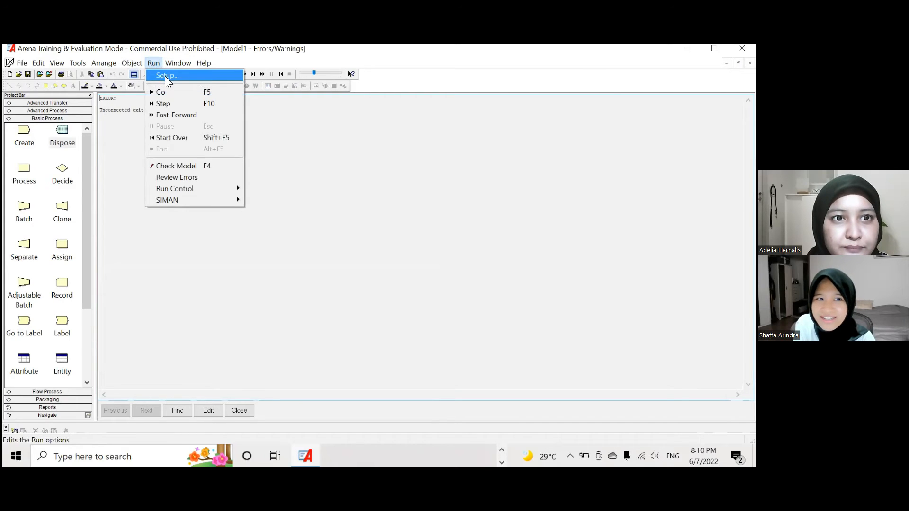
pyautogui.click(171, 92)
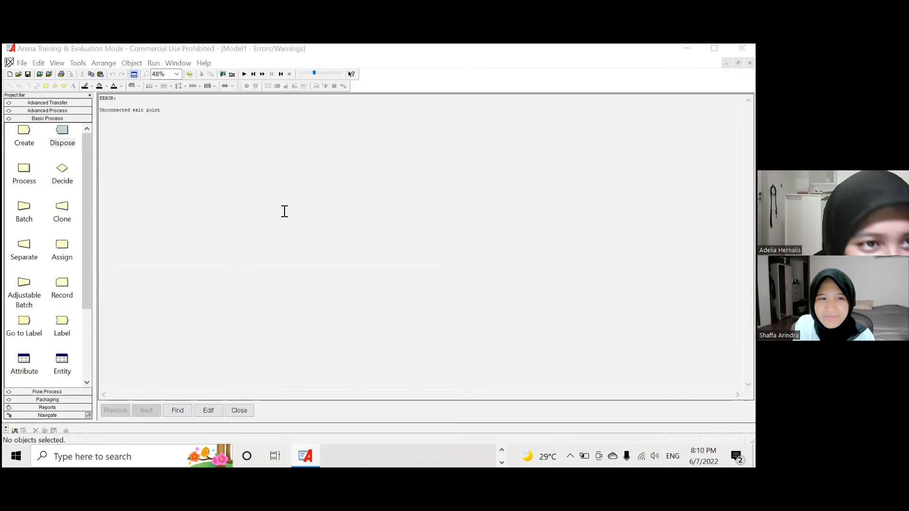
pyautogui.click(117, 115)
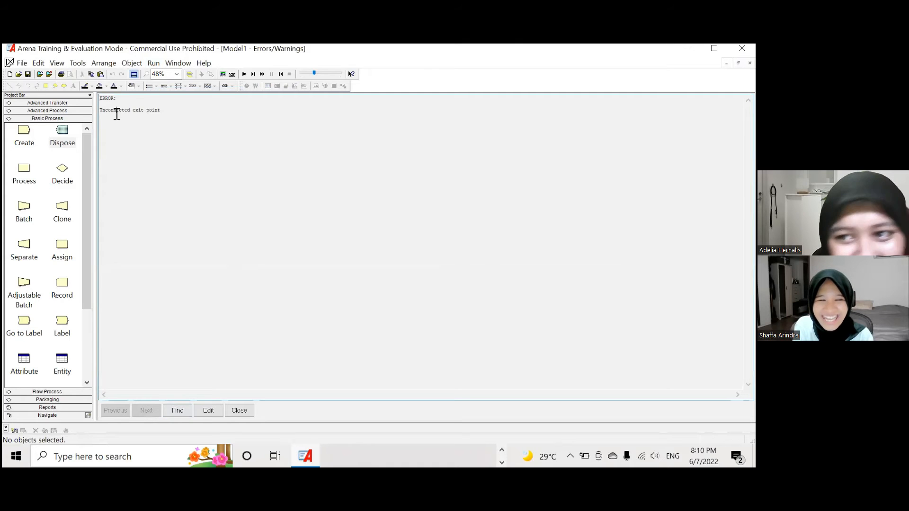
pyautogui.click(244, 412)
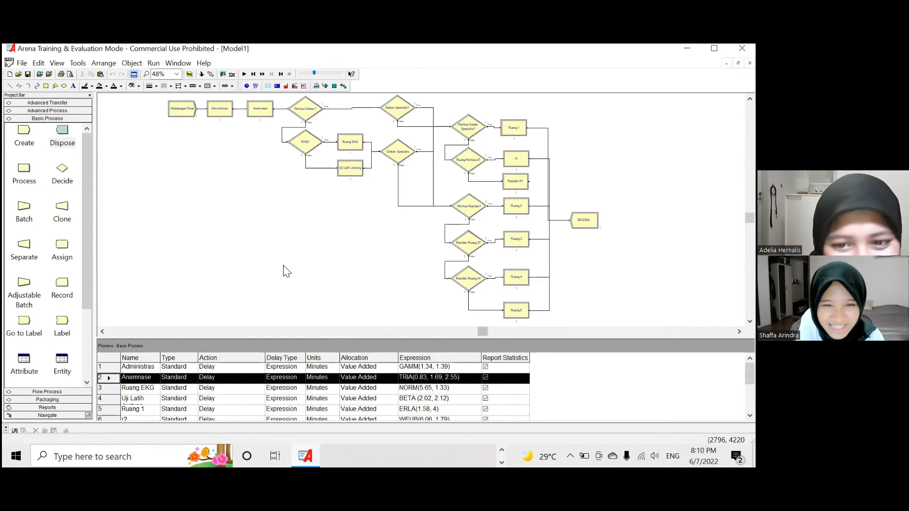
# - Check the model once more and close the resulting error report
pyautogui.click(440, 388)
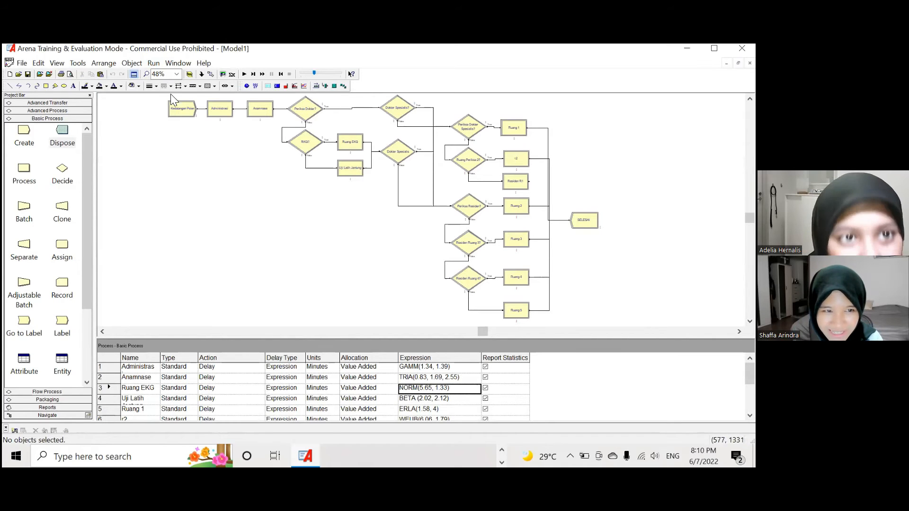
pyautogui.click(154, 63)
pyautogui.click(188, 166)
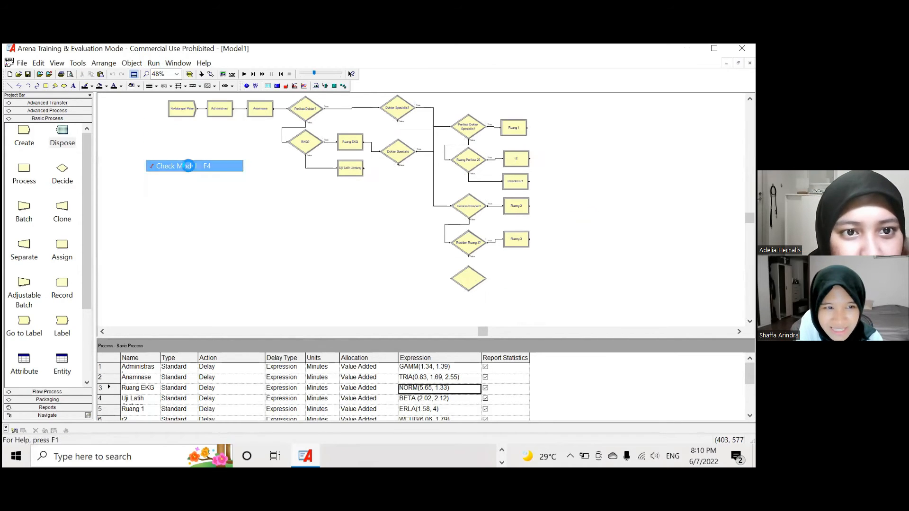
pyautogui.click(233, 413)
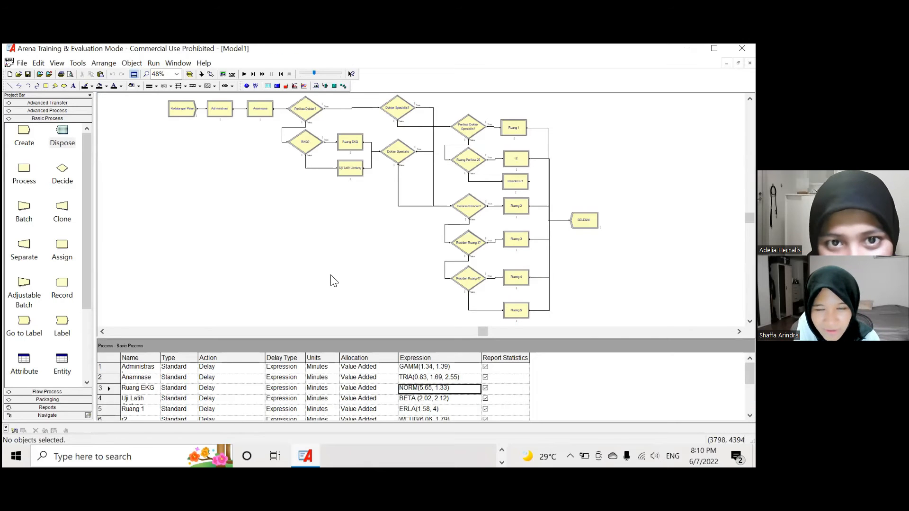
pyautogui.hotkey('ctrl', 'a')
pyautogui.click(332, 279)
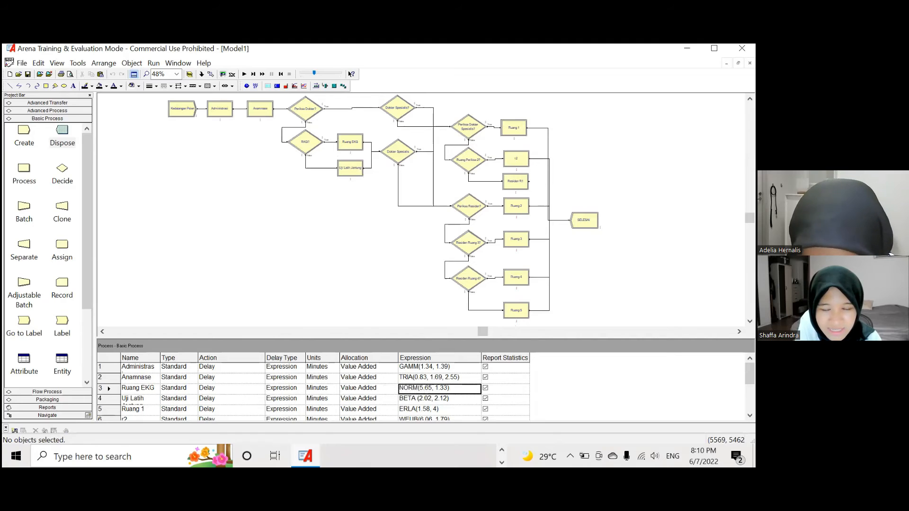
pyautogui.moveTo(749, 374)
pyautogui.mouseDown()
pyautogui.moveTo(749, 400)
pyautogui.moveTo(749, 373)
pyautogui.mouseUp()
# - Examine the settings of the SELESAI dispose module and the patient arrival create module
pyautogui.click(587, 226)
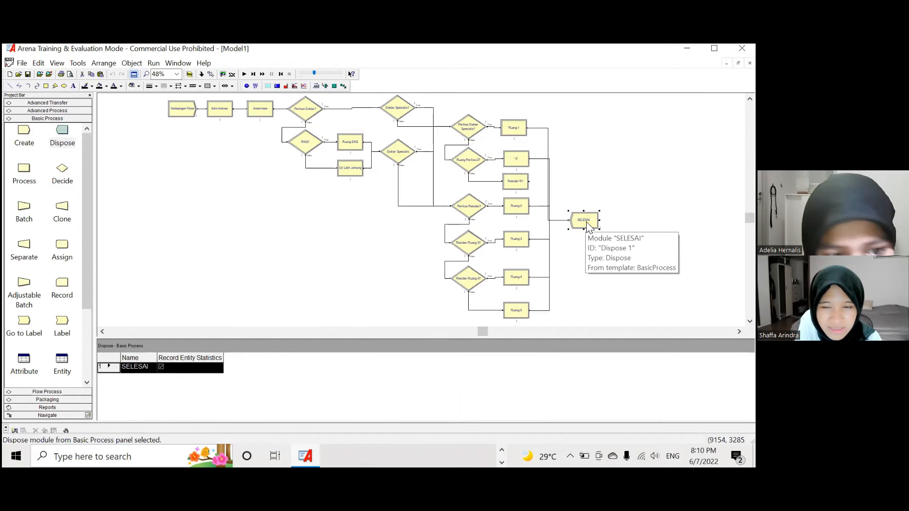
pyautogui.doubleClick(587, 227)
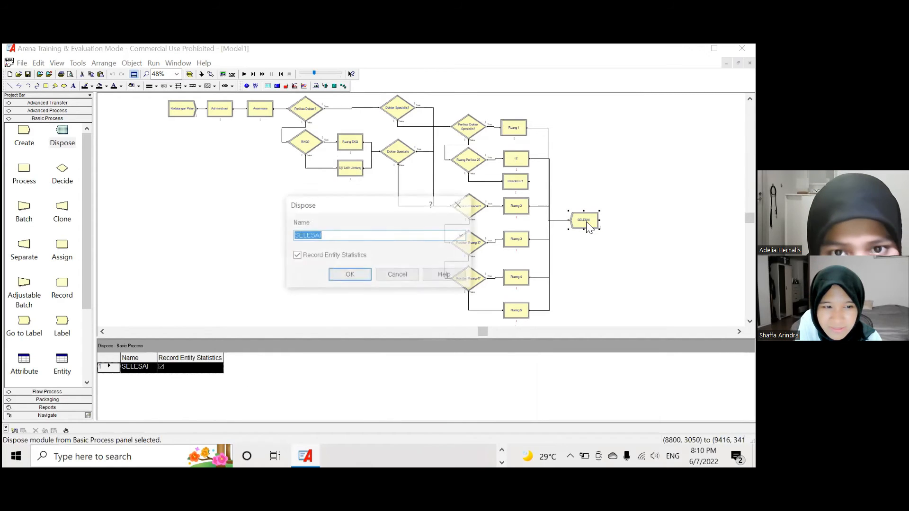
pyautogui.click(348, 256)
pyautogui.click(347, 256)
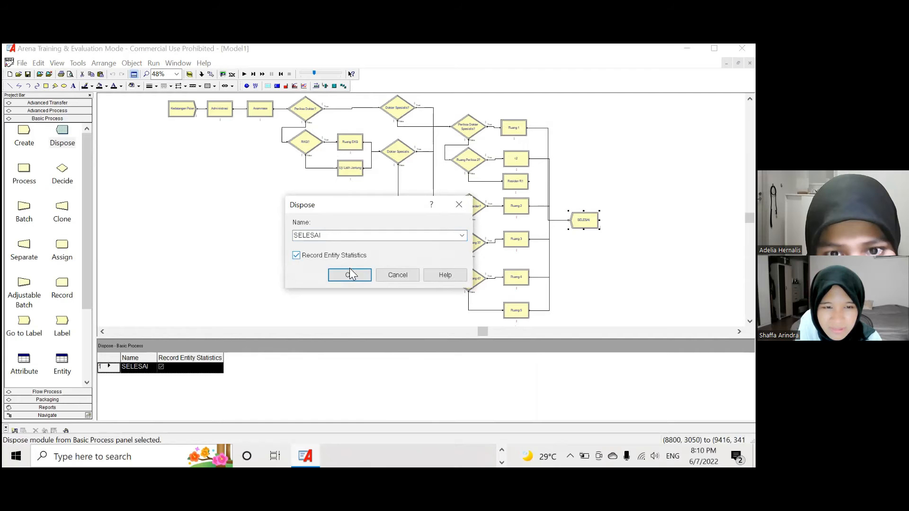
pyautogui.click(350, 276)
pyautogui.click(307, 249)
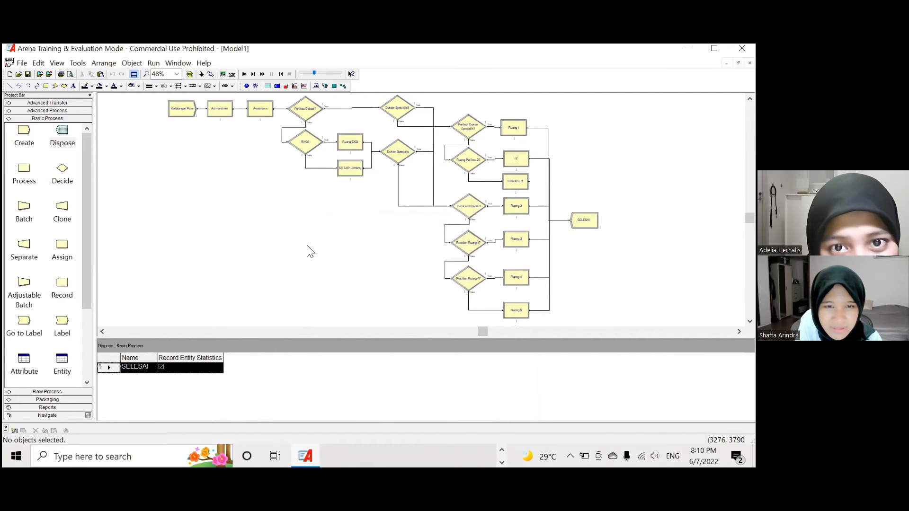
pyautogui.doubleClick(189, 111)
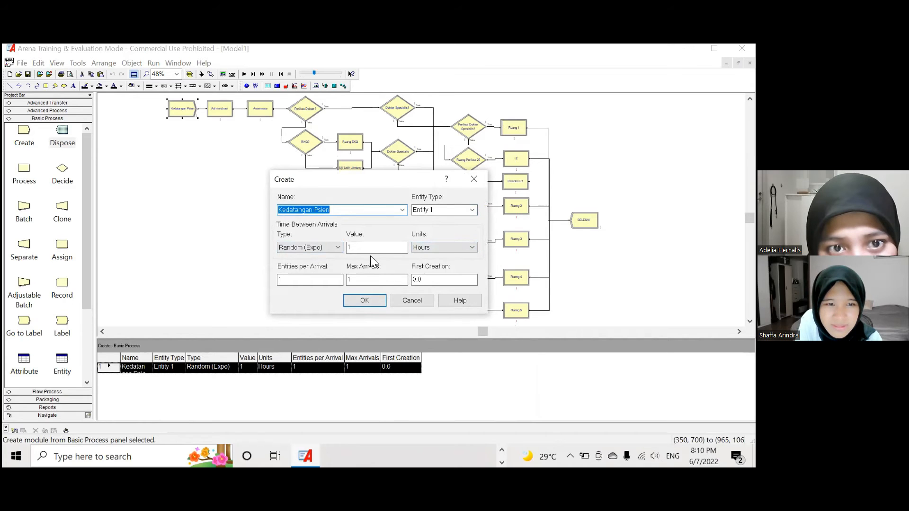
pyautogui.click(374, 303)
pyautogui.click(373, 306)
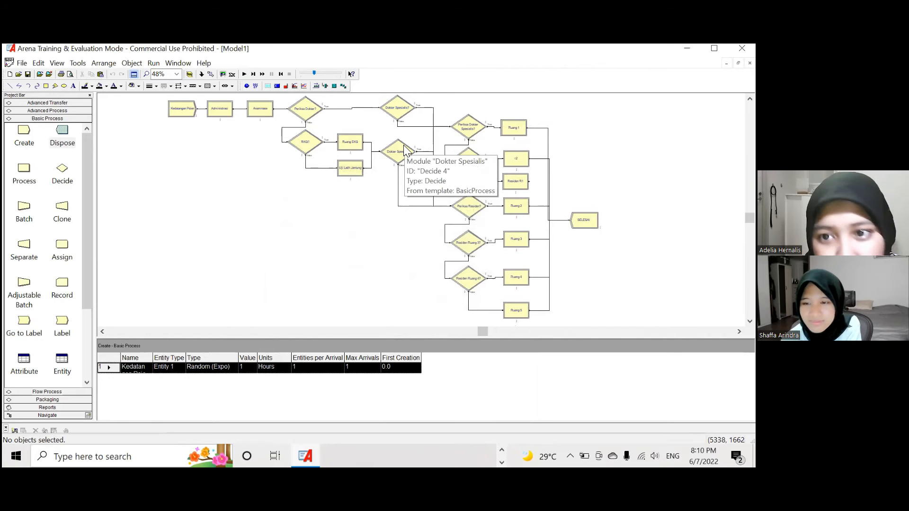
# - Review the model's errors and close the error report
pyautogui.click(153, 63)
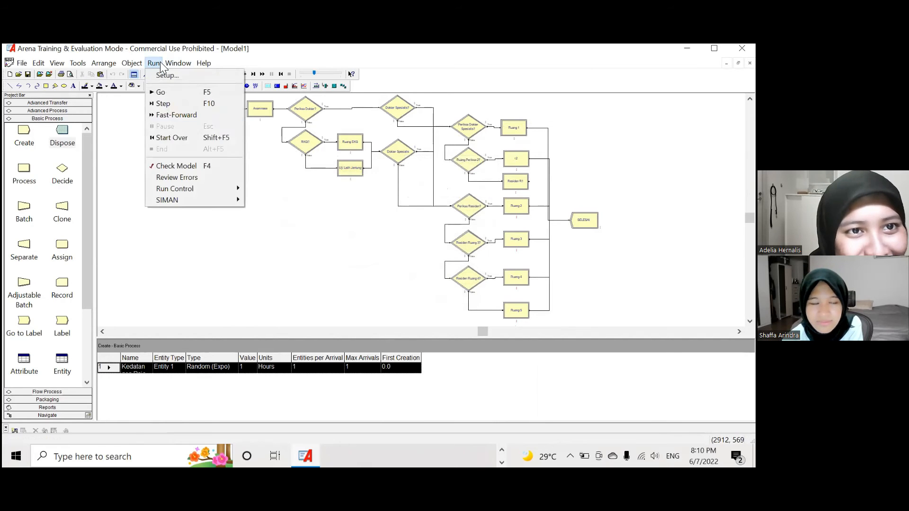
pyautogui.click(198, 175)
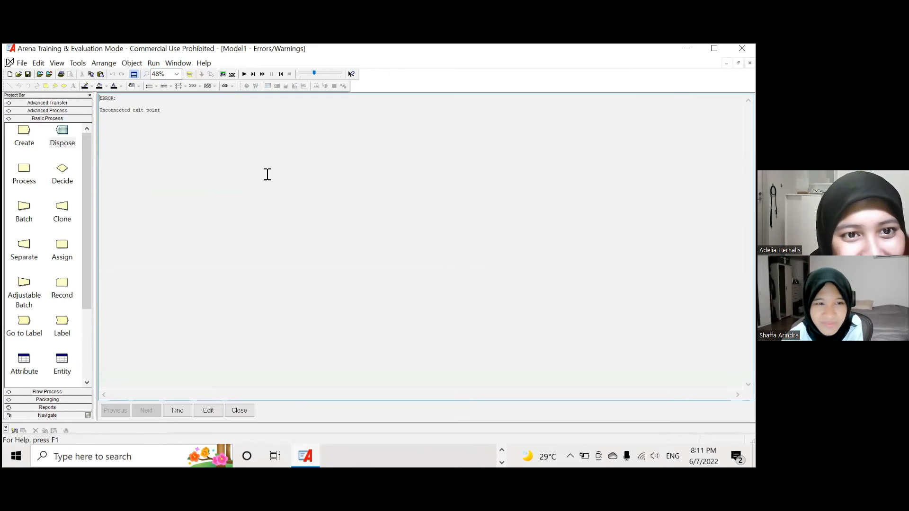
pyautogui.click(239, 411)
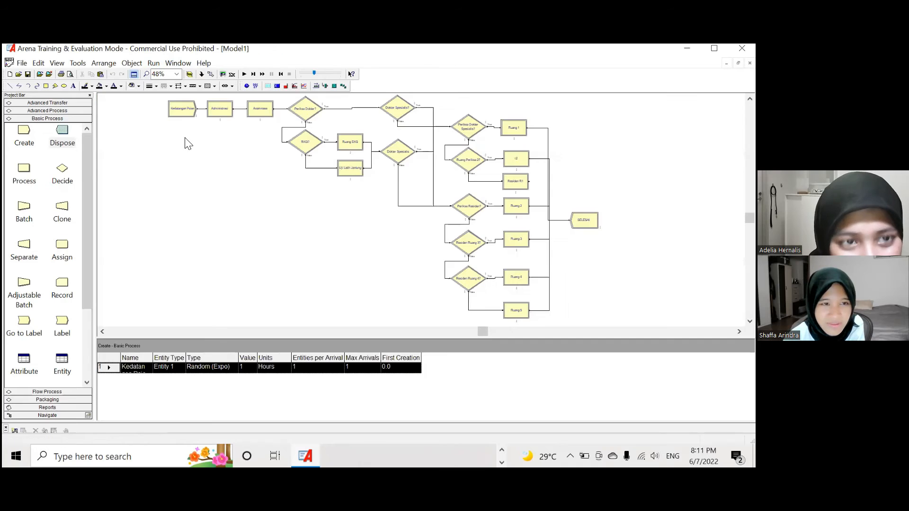
# - Check the model again and inspect the delay expression of the Residen R1 process
pyautogui.click(153, 63)
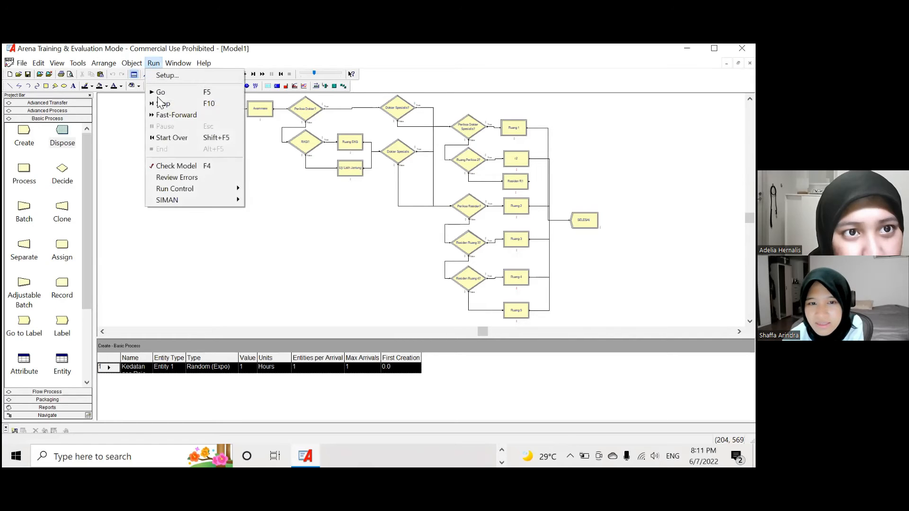
pyautogui.click(183, 165)
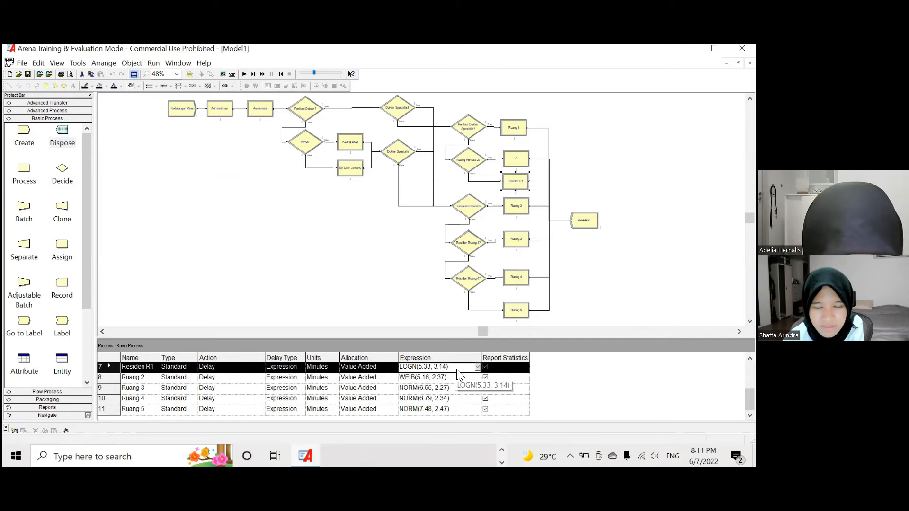
pyautogui.click(458, 369)
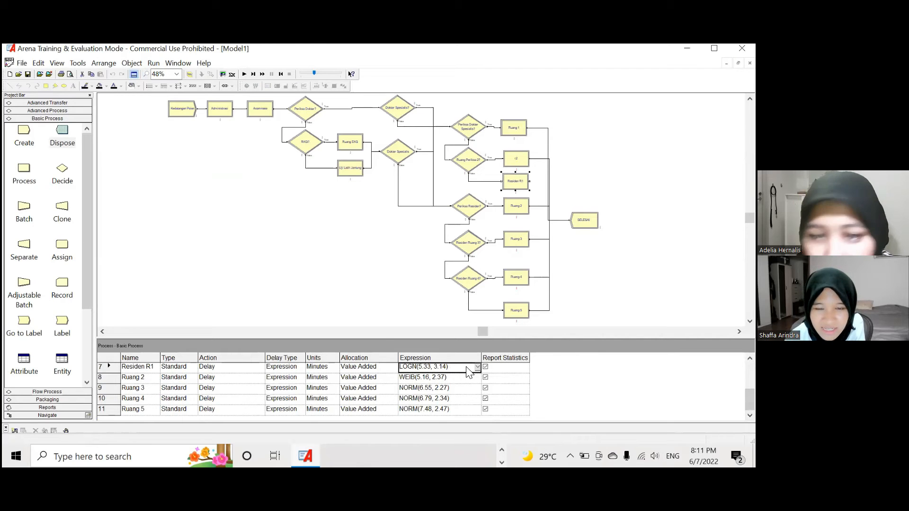
pyautogui.click(379, 319)
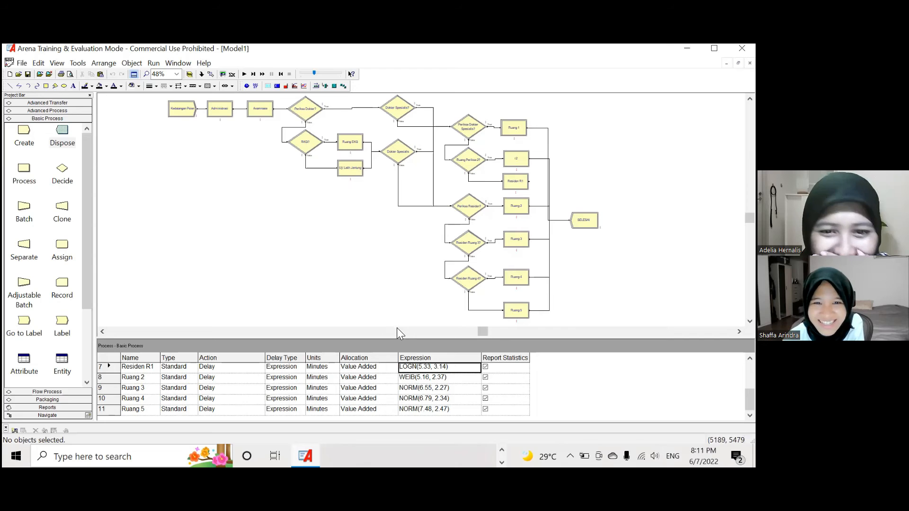
# - Connect the exit point of the Residen R1 process to the SELESAI dispose module
pyautogui.click(210, 74)
pyautogui.click(529, 180)
pyautogui.click(570, 220)
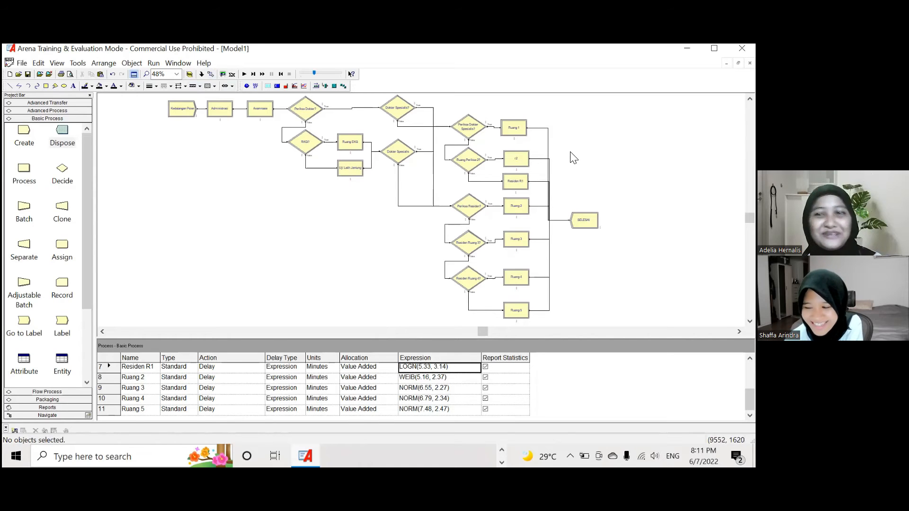
pyautogui.moveTo(749, 400); pyautogui.dragTo(749, 371)
pyautogui.click(324, 242)
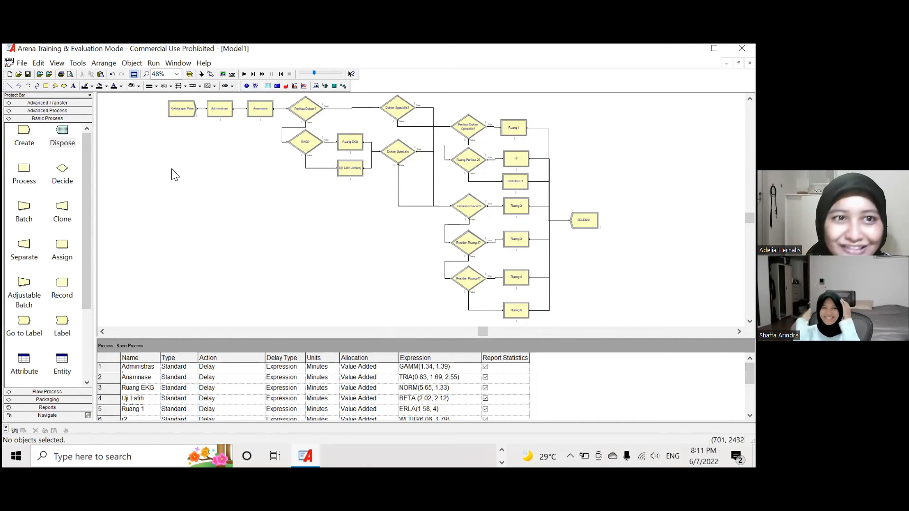
# - In the run setup, limit statistics collection to Entities, Resources and Processes
pyautogui.click(154, 63)
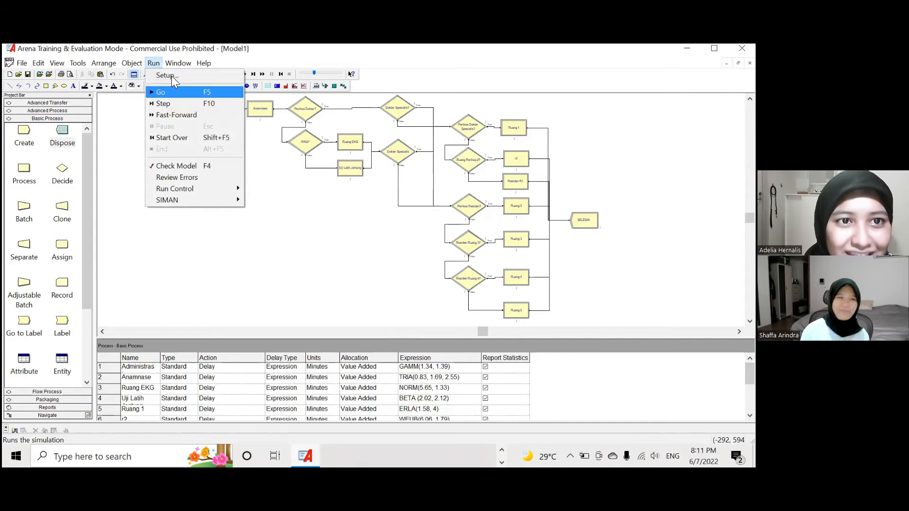
pyautogui.click(170, 75)
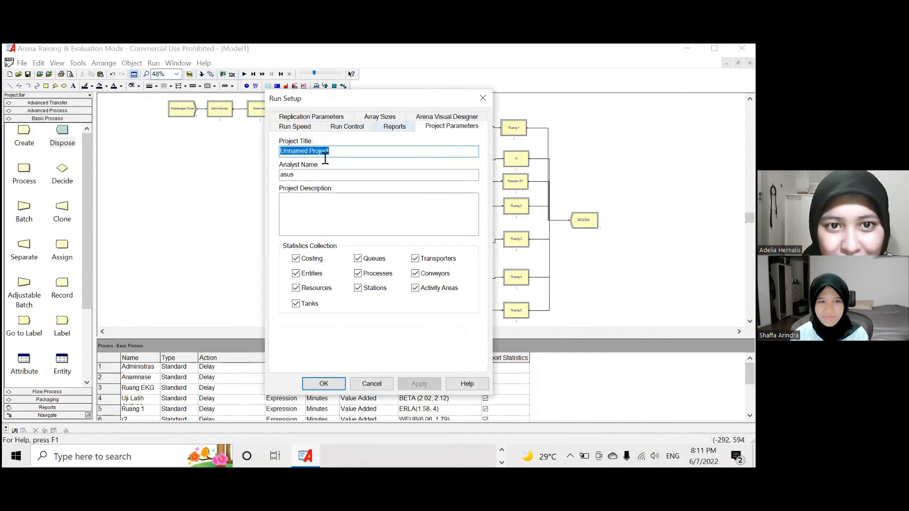
pyautogui.click(312, 118)
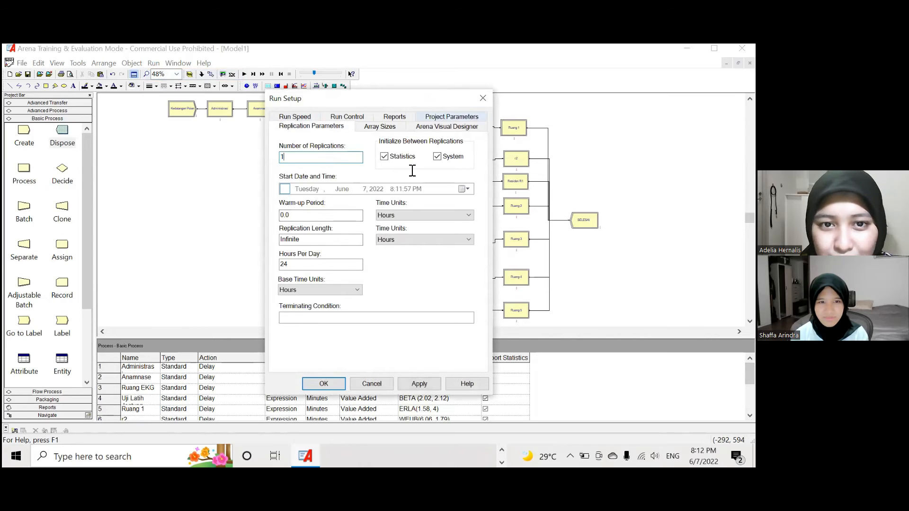
pyautogui.click(452, 117)
pyautogui.click(296, 259)
pyautogui.click(296, 303)
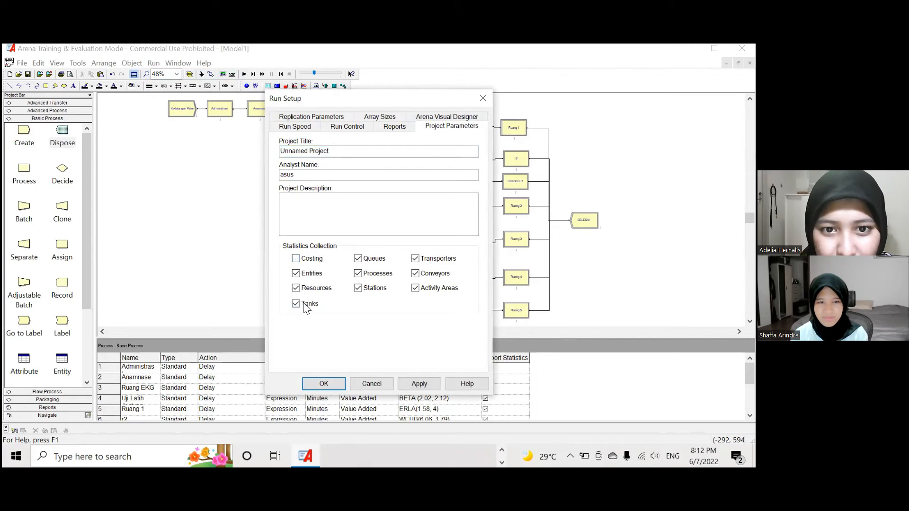
pyautogui.click(379, 264)
pyautogui.click(378, 289)
pyautogui.click(415, 273)
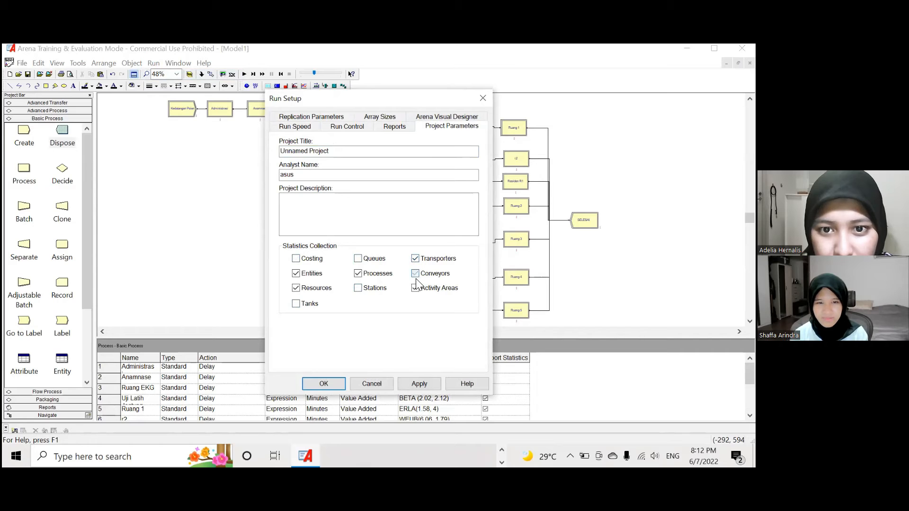
pyautogui.click(415, 288)
pyautogui.click(415, 259)
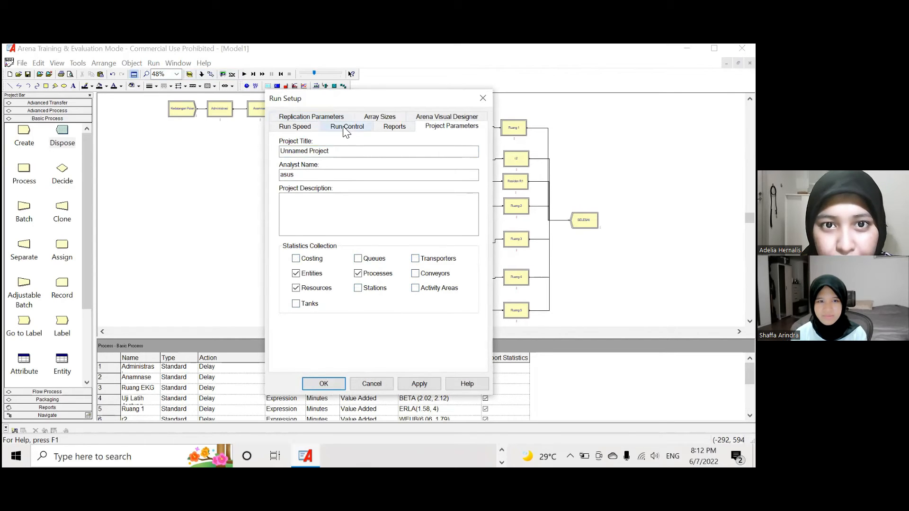
# - Set the default report to Category Overview and confirm the run setup
pyautogui.click(395, 126)
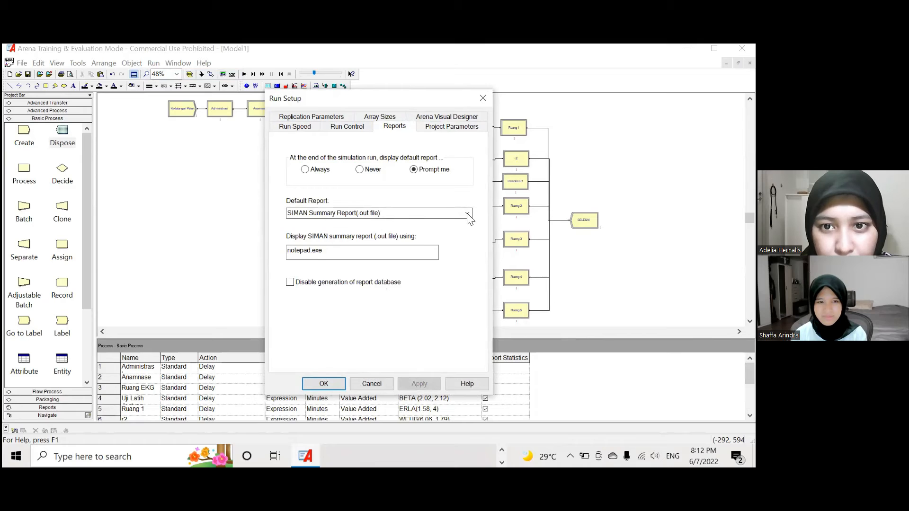
pyautogui.click(467, 213)
pyautogui.click(369, 221)
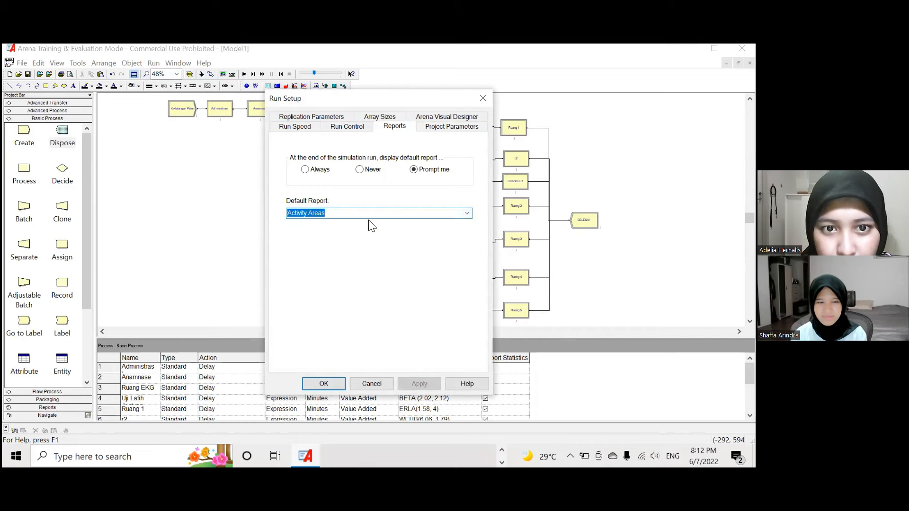
pyautogui.click(470, 216)
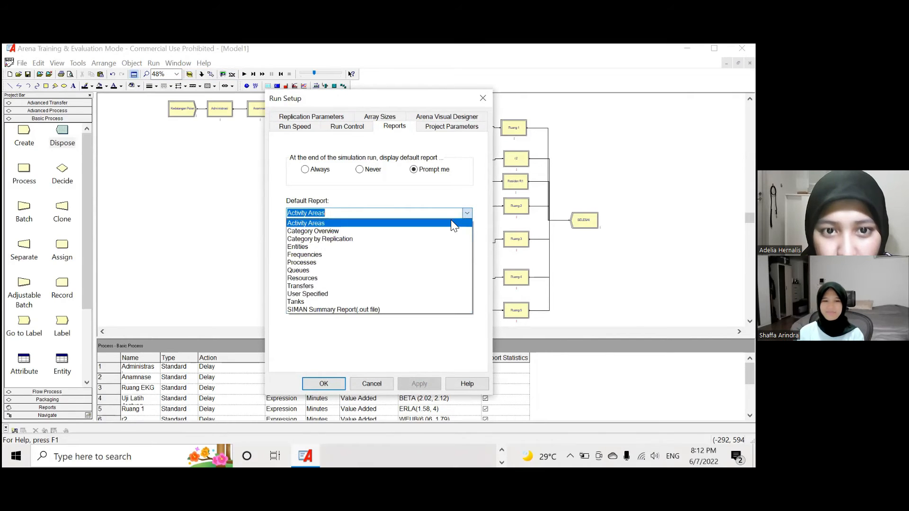
pyautogui.click(377, 232)
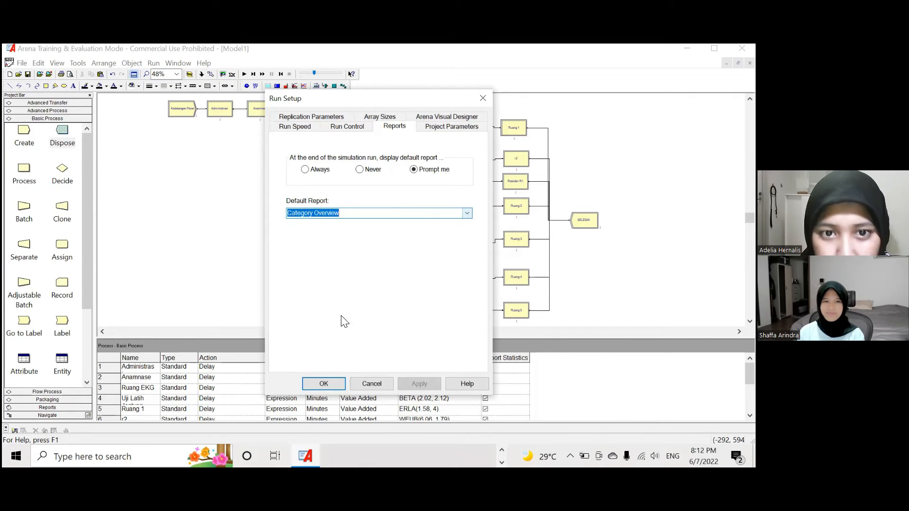
pyautogui.click(321, 384)
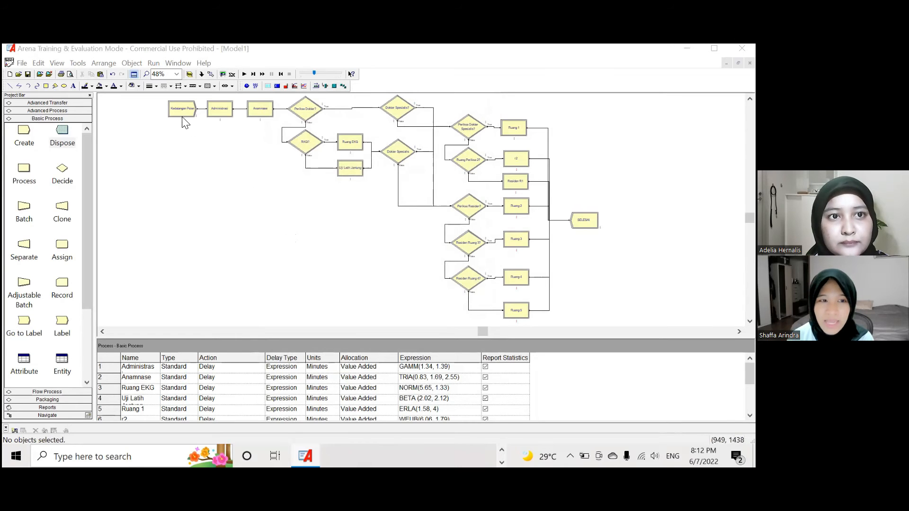
# - Reopen the run setup and set the number of replications to 10
pyautogui.click(155, 65)
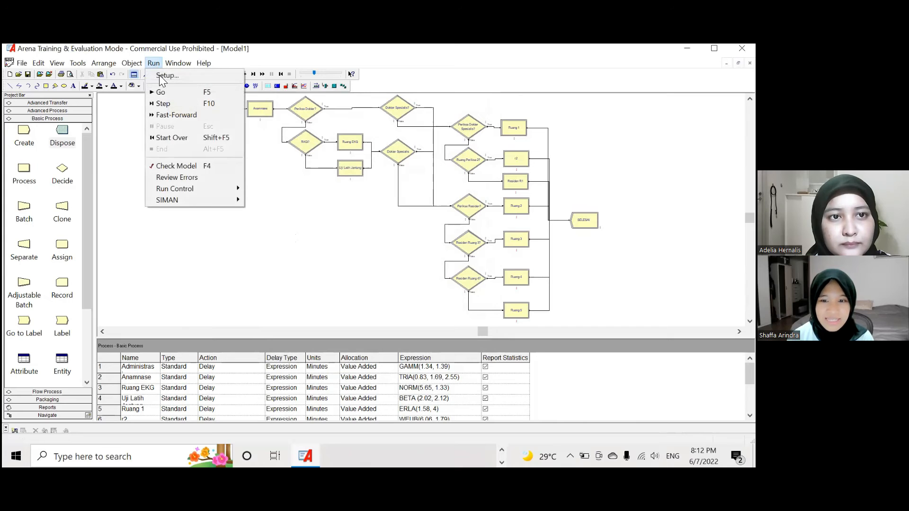
pyautogui.click(164, 77)
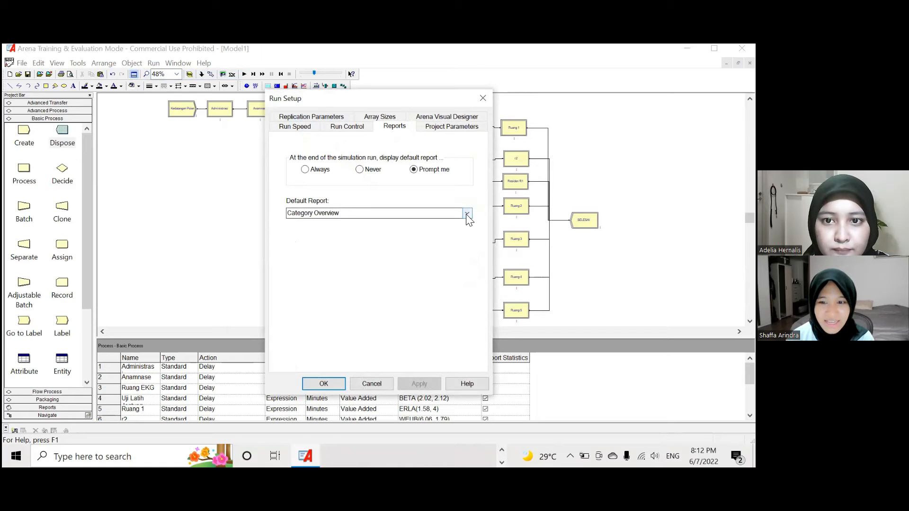
pyautogui.click(340, 117)
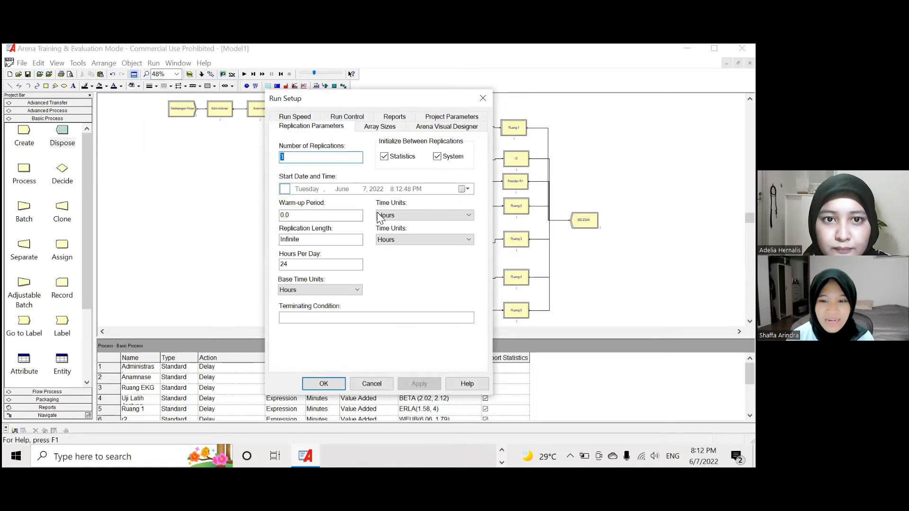
pyautogui.click(326, 156)
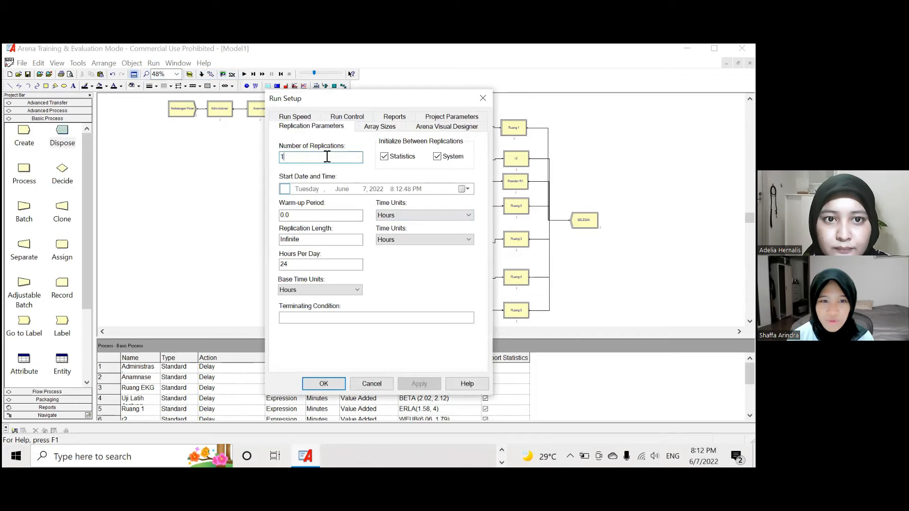
pyautogui.write('0')
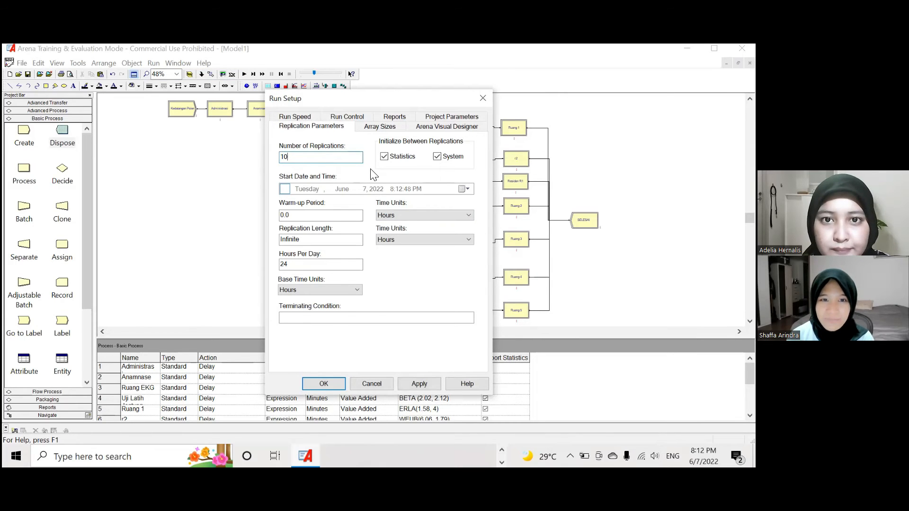
# - Set the default report to SIMAN Summary Report(.out file) and review the project parameters
pyautogui.click(406, 117)
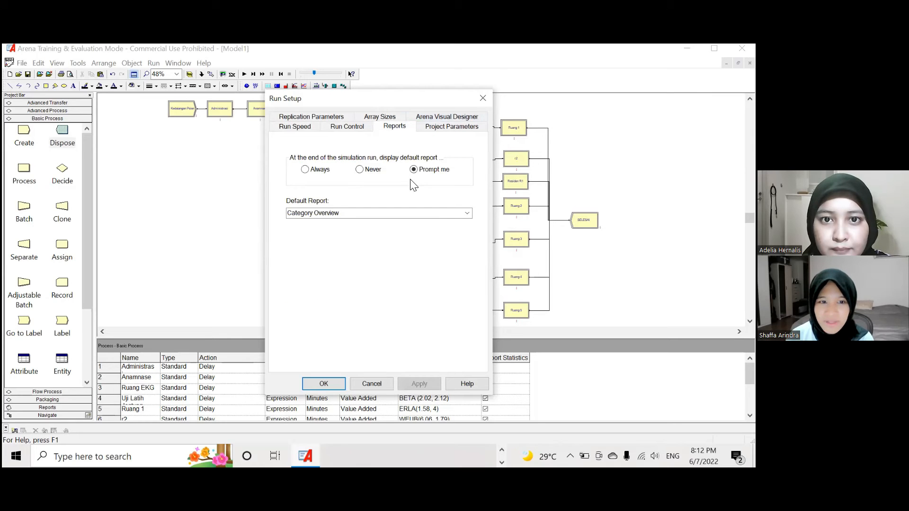
pyautogui.click(468, 213)
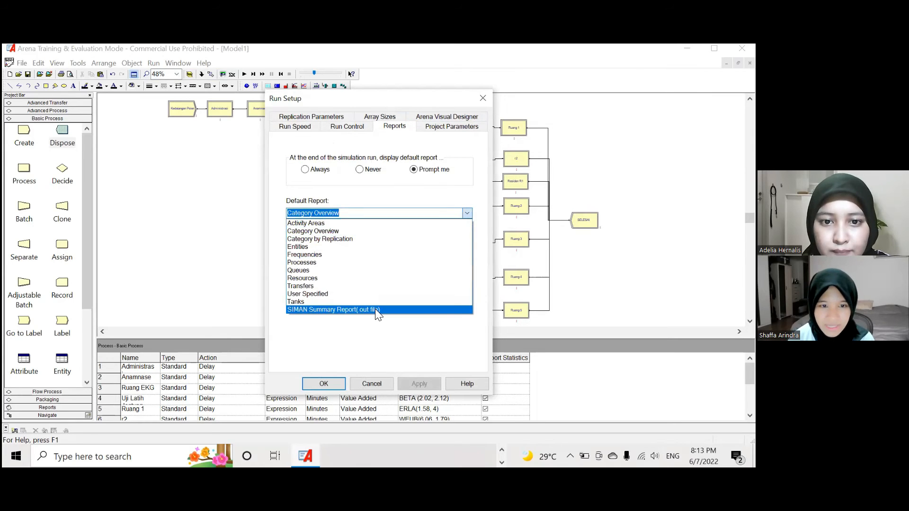
pyautogui.click(375, 309)
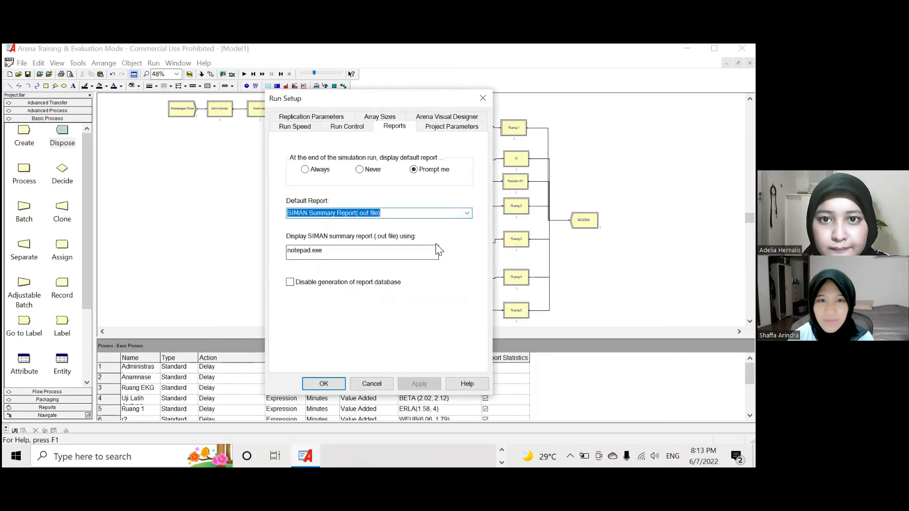
pyautogui.click(465, 131)
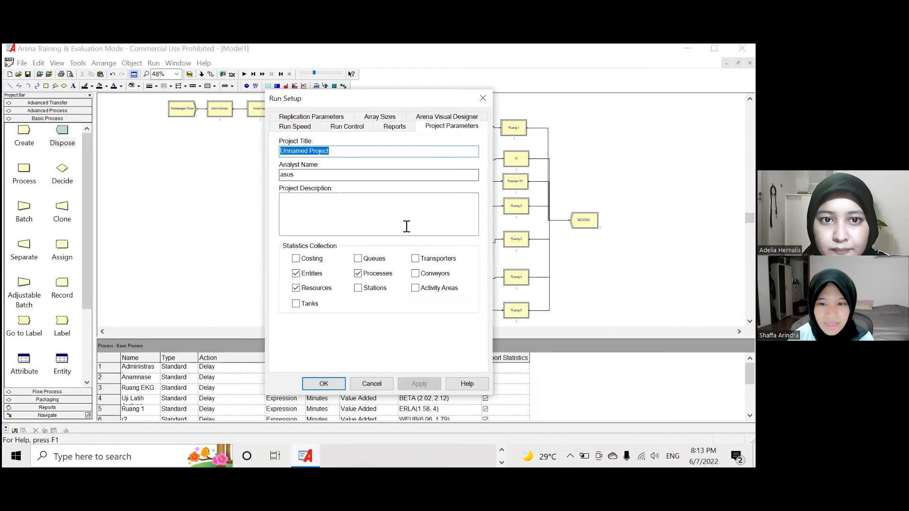
# - Also enable statistics collection for Costing, Tanks, Queues, Stations, Transporters, Conveyors and Activity Areas, and confirm the run setup
pyautogui.click(296, 259)
pyautogui.click(296, 304)
pyautogui.click(357, 259)
pyautogui.click(358, 288)
pyautogui.click(415, 258)
pyautogui.click(430, 274)
pyautogui.click(415, 288)
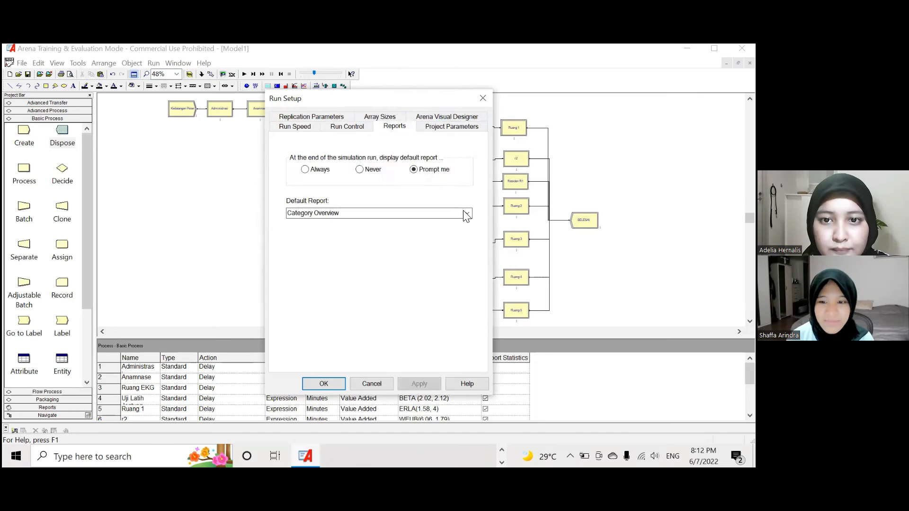
pyautogui.click(324, 383)
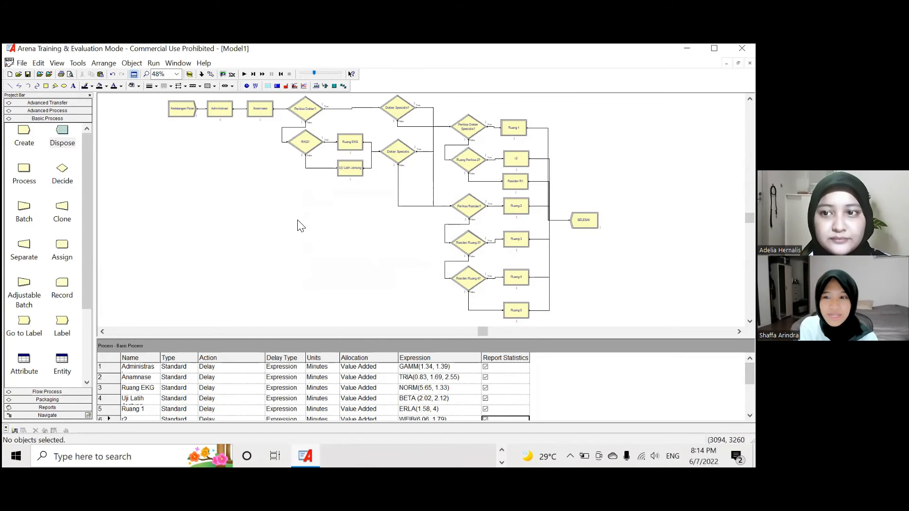
# - Check the whole patient-flow model for errors and dismiss the check result
pyautogui.click(152, 64)
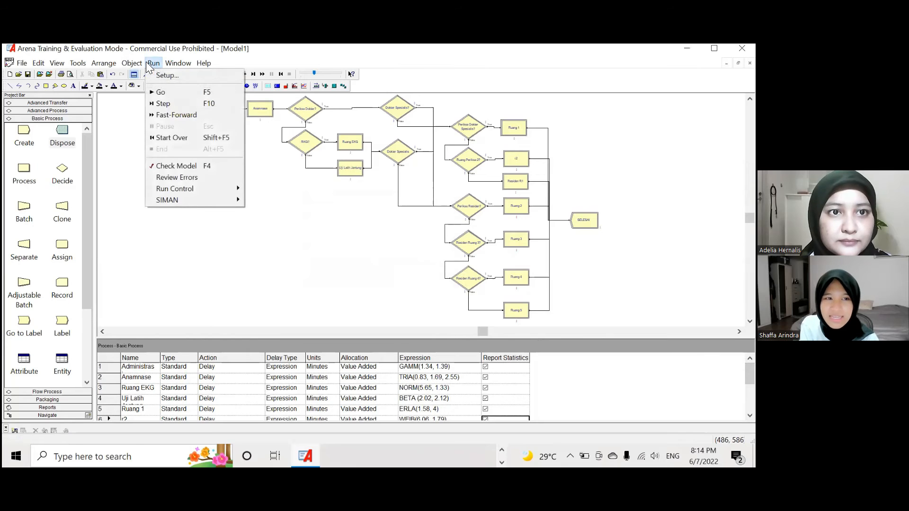
pyautogui.click(198, 166)
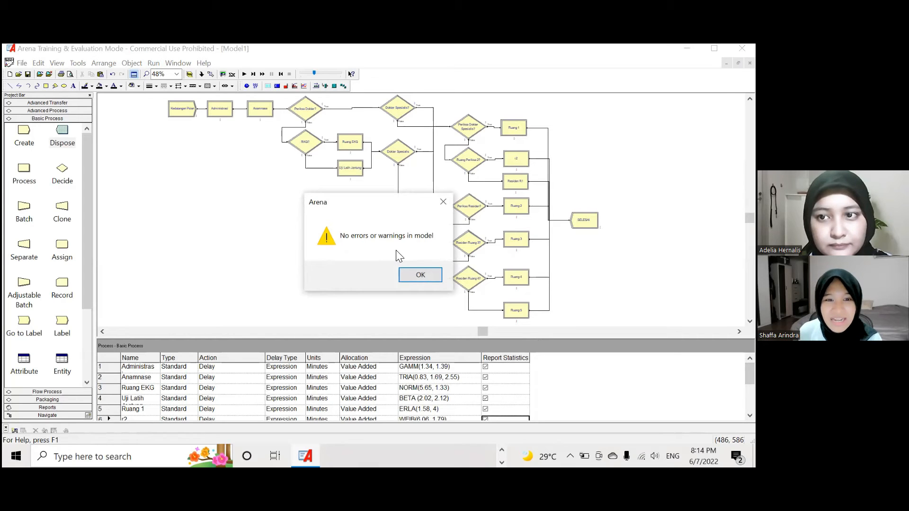
pyautogui.click(413, 275)
# - Run the simulation and fast-forward it through the replications
pyautogui.click(153, 64)
pyautogui.click(166, 92)
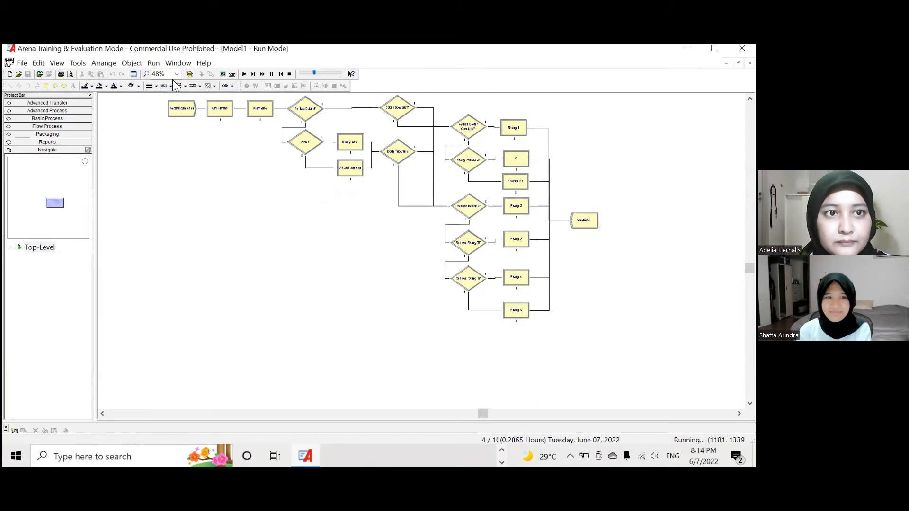
pyautogui.click(155, 64)
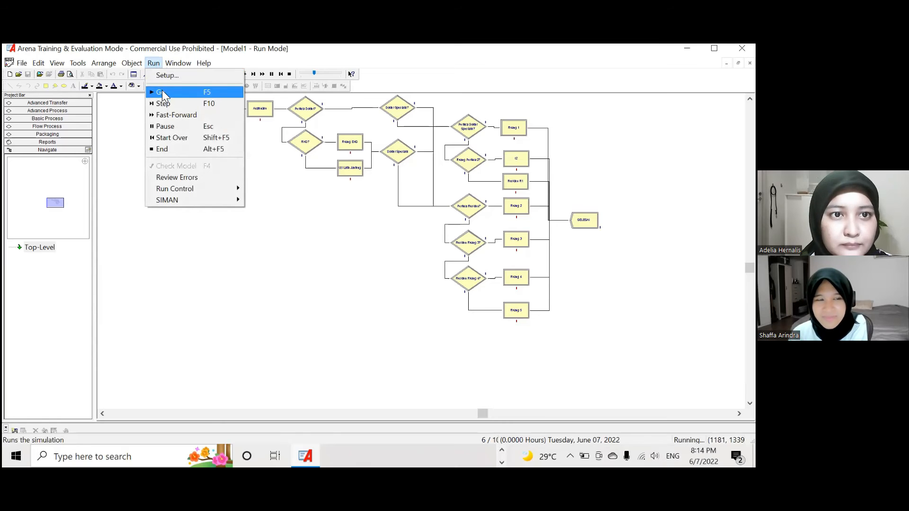
pyautogui.click(186, 119)
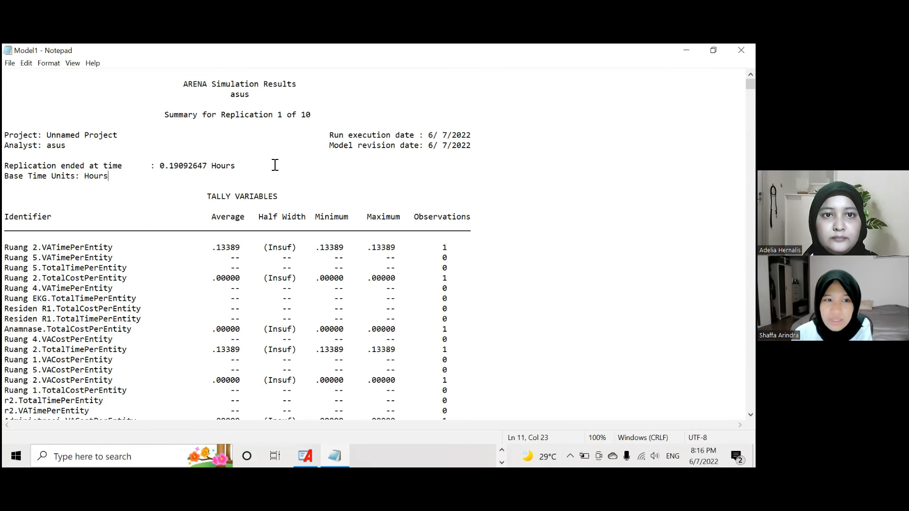
# - In the SIMAN summary report in Notepad, find the times at which replications 1 and 2 ended
pyautogui.moveTo(240, 165); pyautogui.dragTo(160, 165)
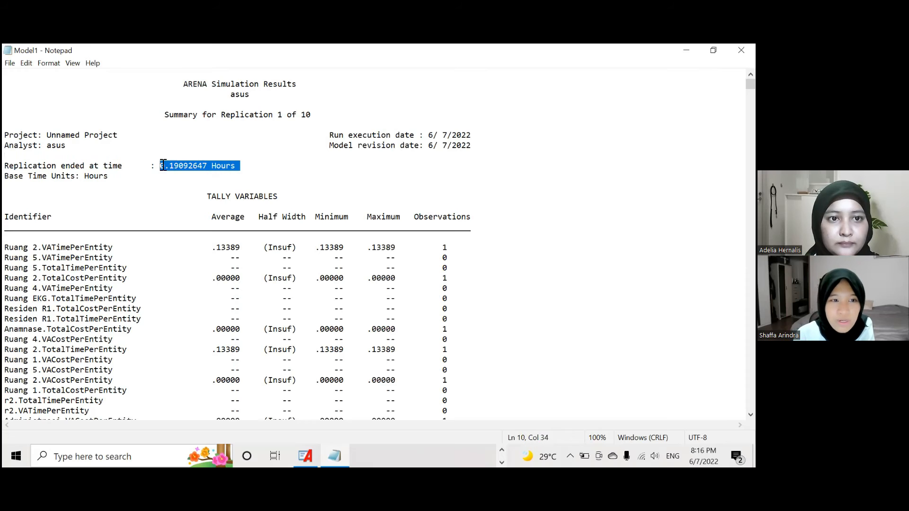
pyautogui.click(264, 169)
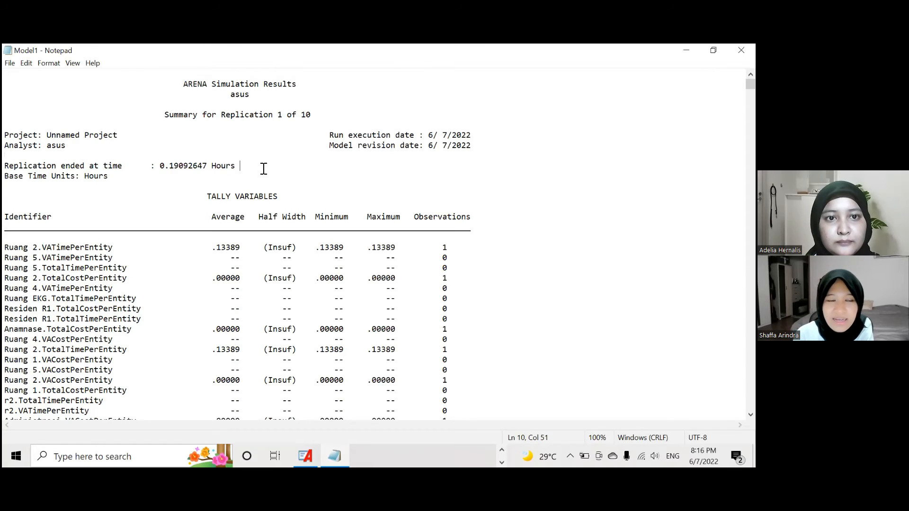
pyautogui.scroll(-1, 263, 168)
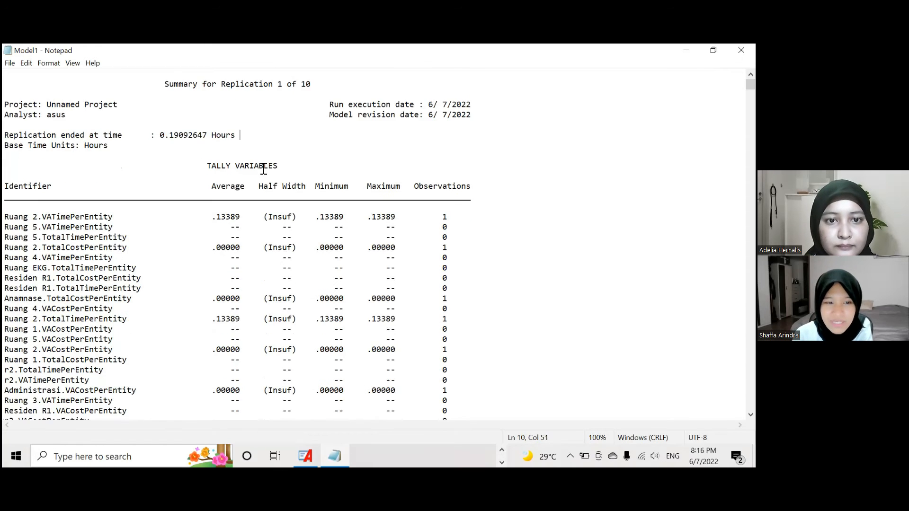
pyautogui.scroll(-20, 263, 168)
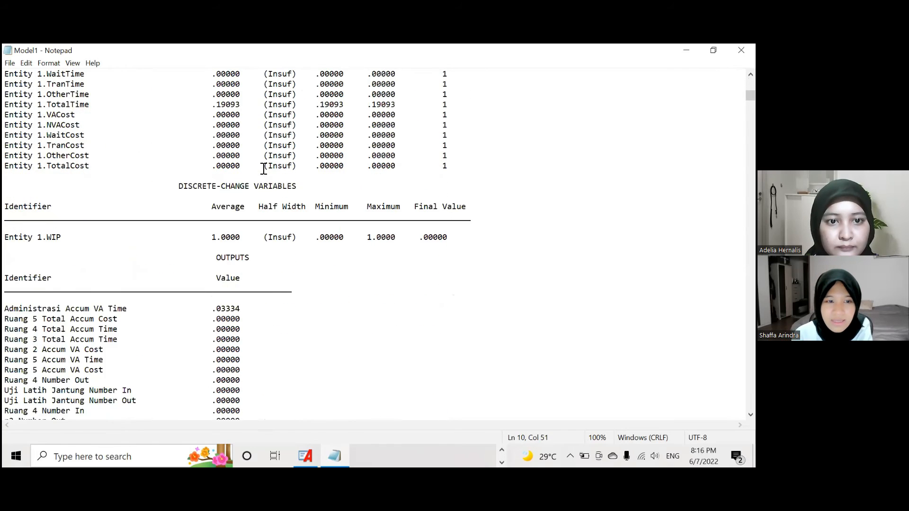
pyautogui.scroll(-20, 247, 217)
pyautogui.click(271, 234)
pyautogui.hotkey('shift', 'Up')
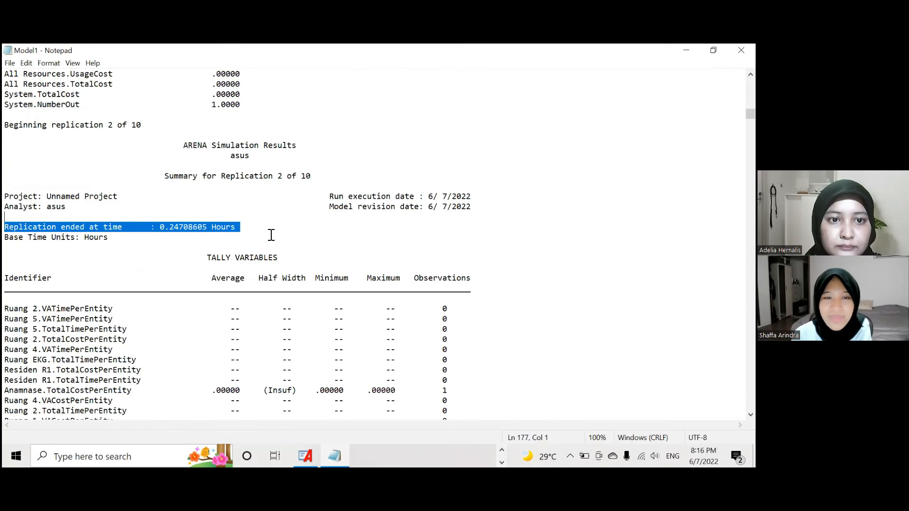
# - Find the replication end times in the report summaries for replications 3 and 4
pyautogui.scroll(-20, 271, 235)
pyautogui.scroll(-20, 249, 141)
pyautogui.click(247, 139)
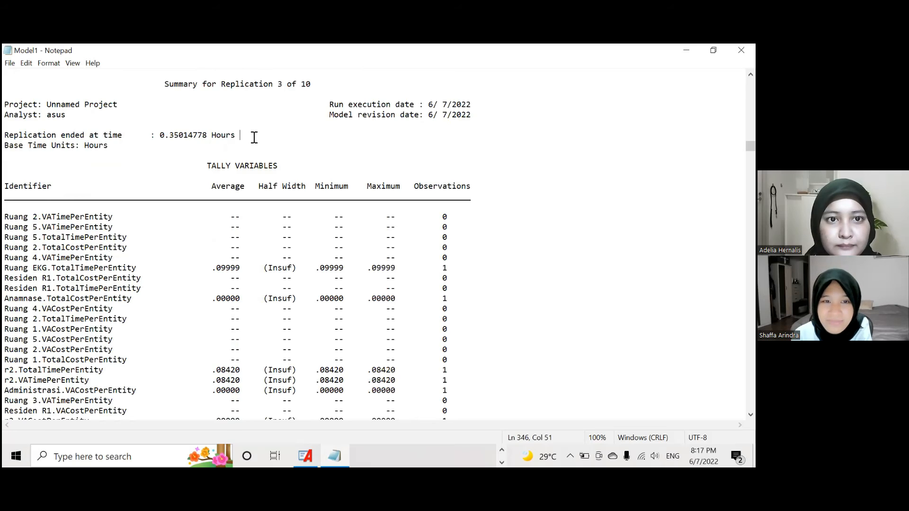
pyautogui.scroll(-15, 253, 156)
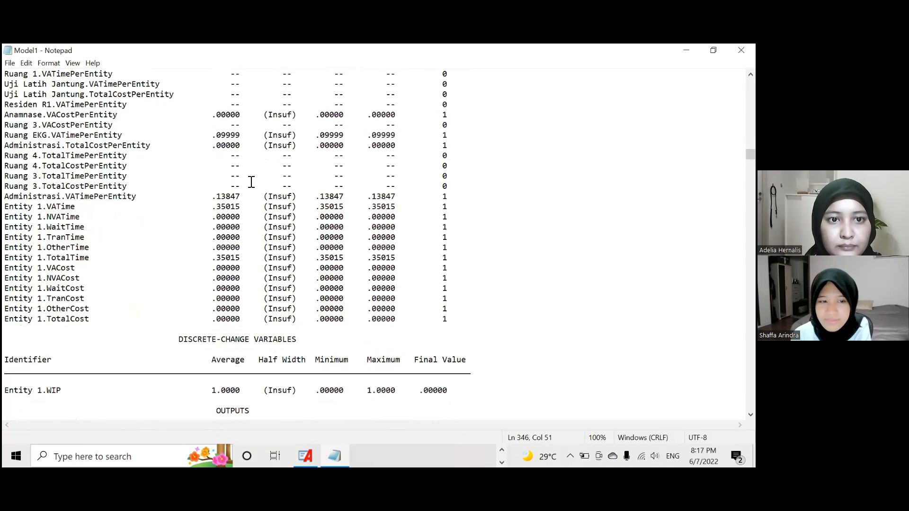
pyautogui.scroll(-18, 251, 182)
pyautogui.scroll(-12, 248, 226)
pyautogui.click(248, 226)
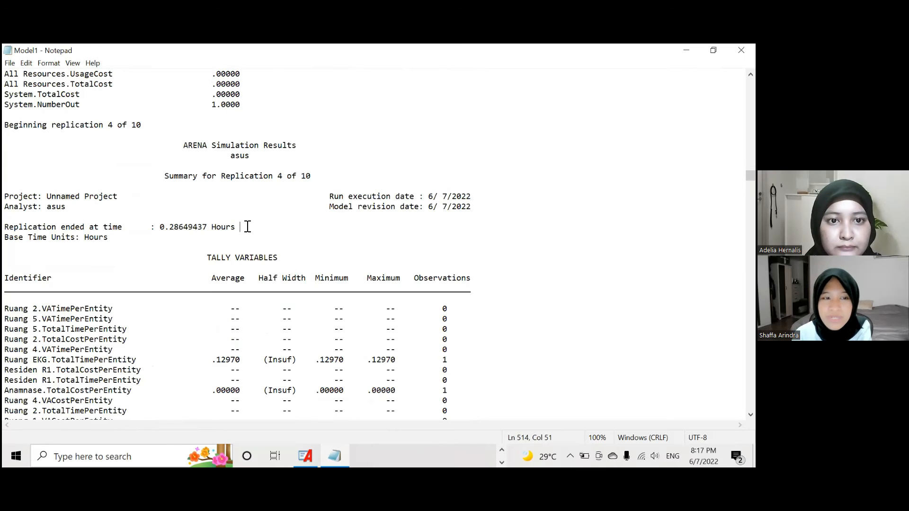
# - Find the replication end times in the report summaries for replications 5 and 6
pyautogui.scroll(-15, 247, 226)
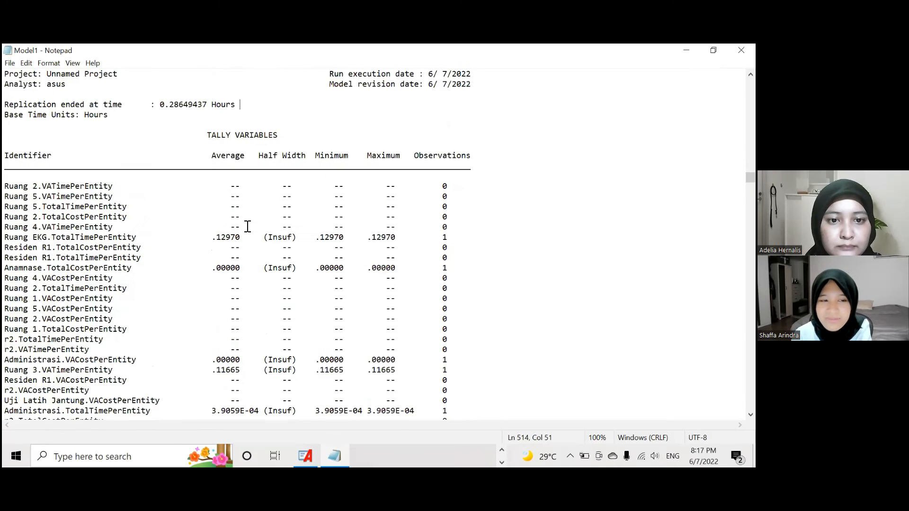
pyautogui.scroll(-20, 242, 226)
pyautogui.click(242, 226)
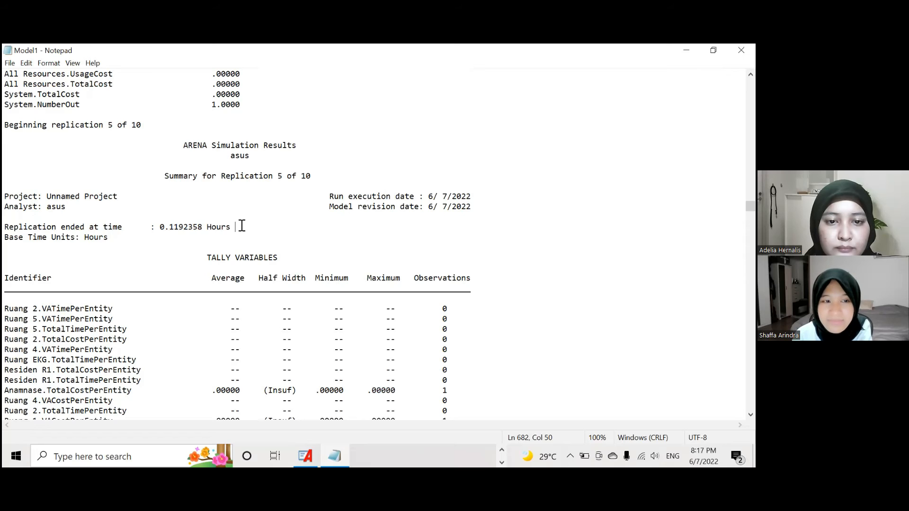
pyautogui.scroll(-16, 242, 226)
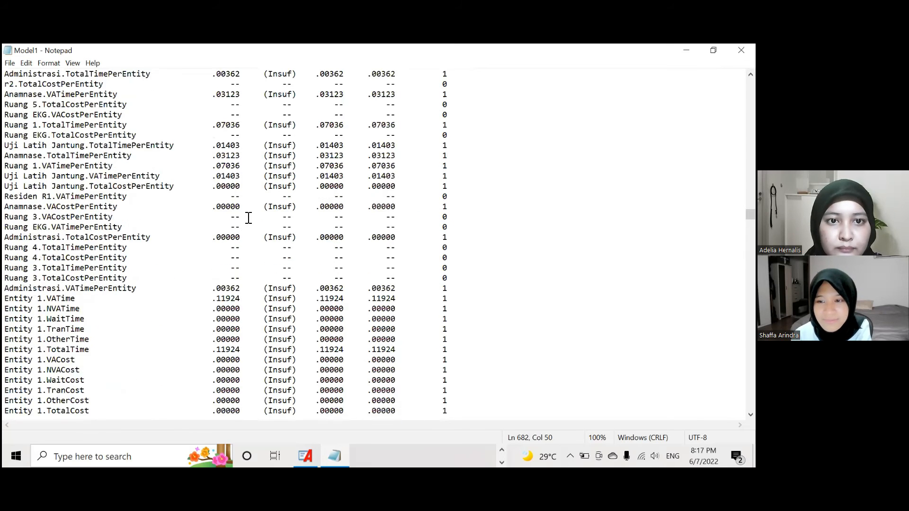
pyautogui.scroll(-20, 249, 218)
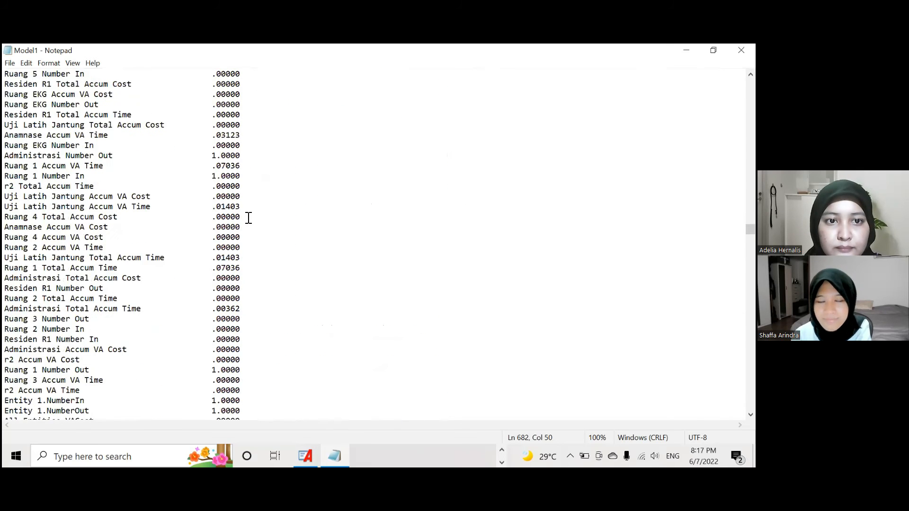
pyautogui.scroll(-17, 248, 218)
pyautogui.click(248, 218)
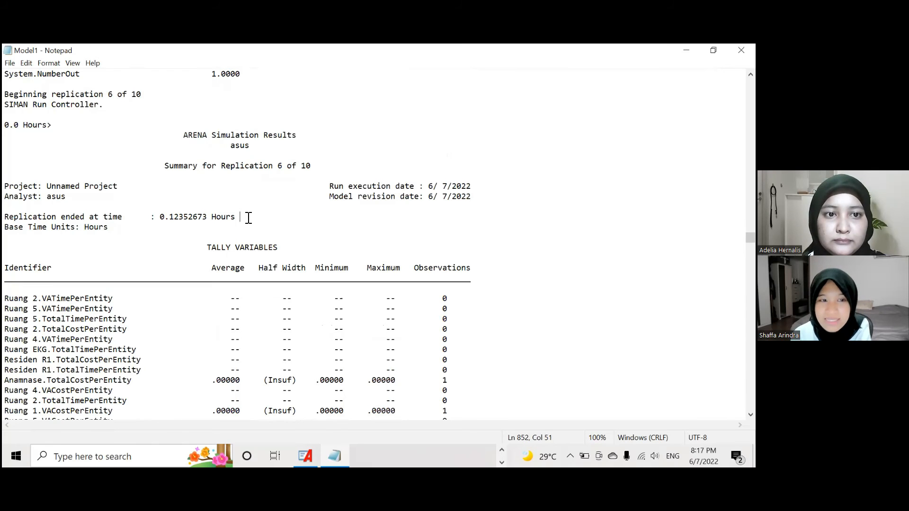
# - Find the replication end times in the report summaries for replications 7 and 8
pyautogui.scroll(-20, 248, 218)
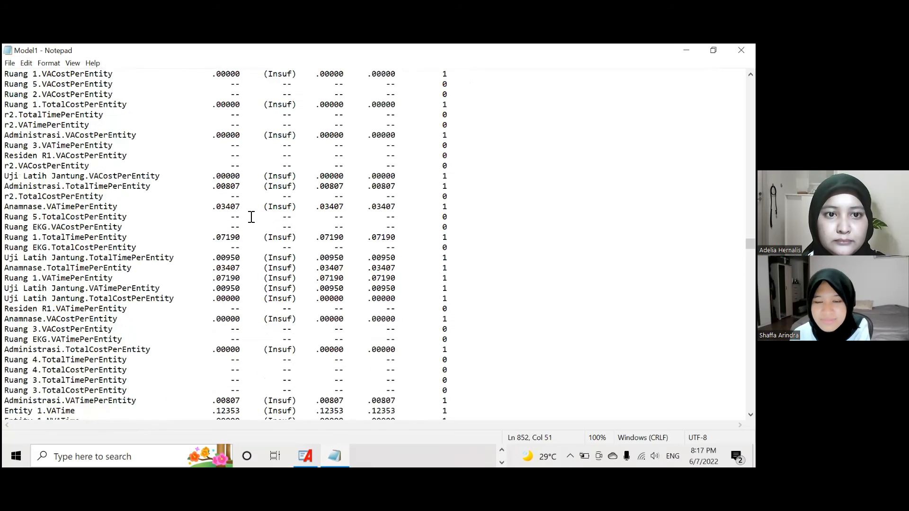
pyautogui.scroll(-20, 253, 218)
pyautogui.click(254, 218)
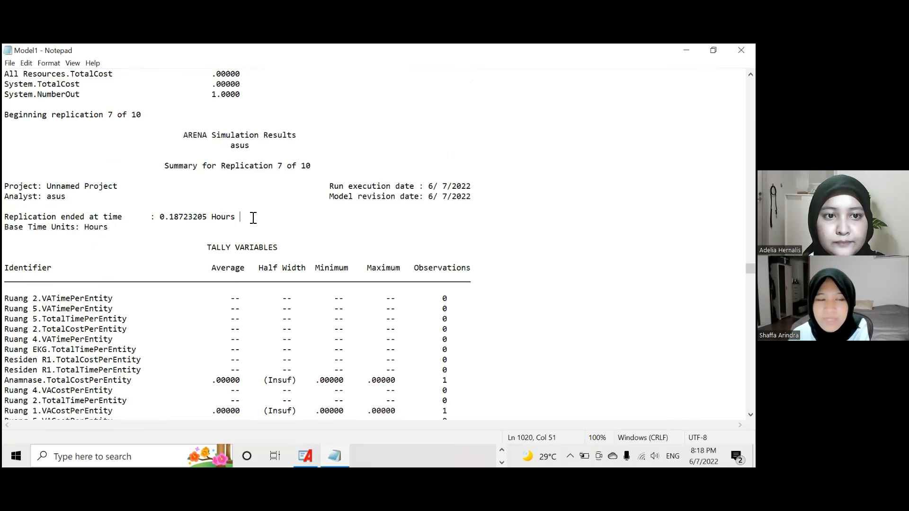
pyautogui.scroll(-15, 253, 218)
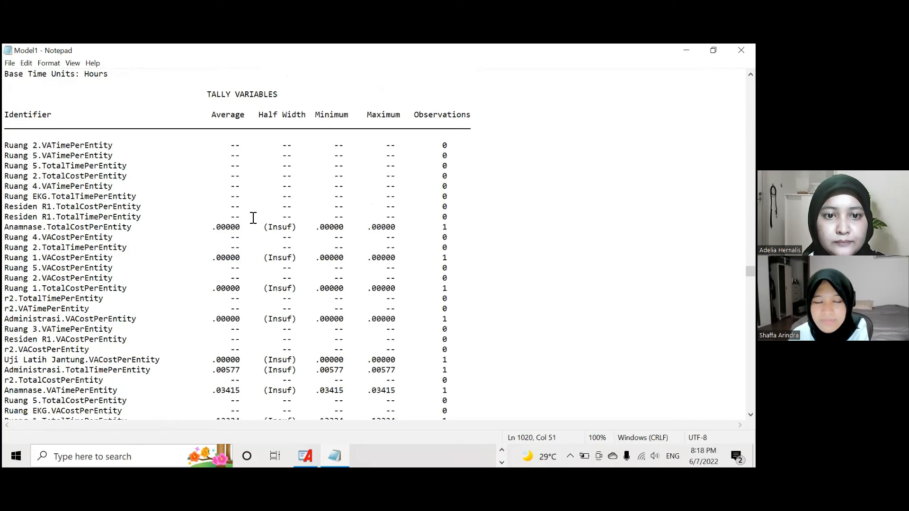
pyautogui.scroll(-20, 253, 217)
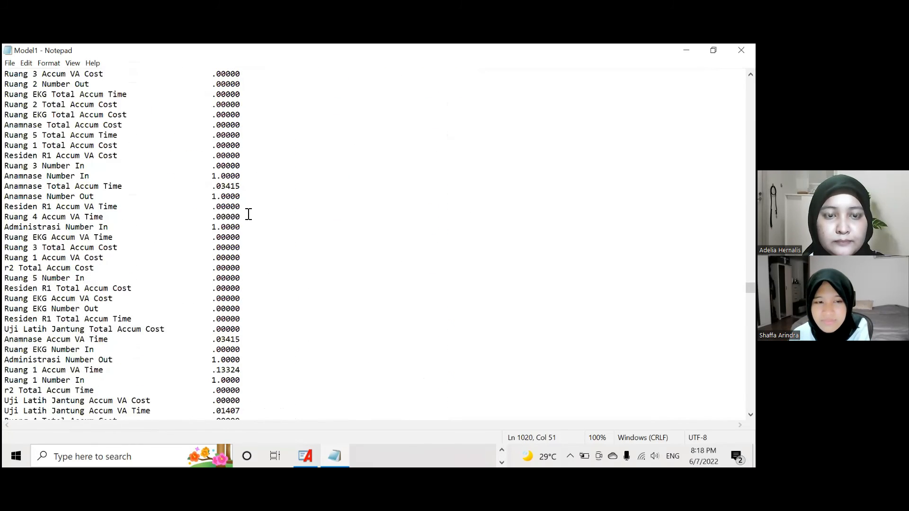
pyautogui.scroll(-8, 249, 215)
pyautogui.click(249, 215)
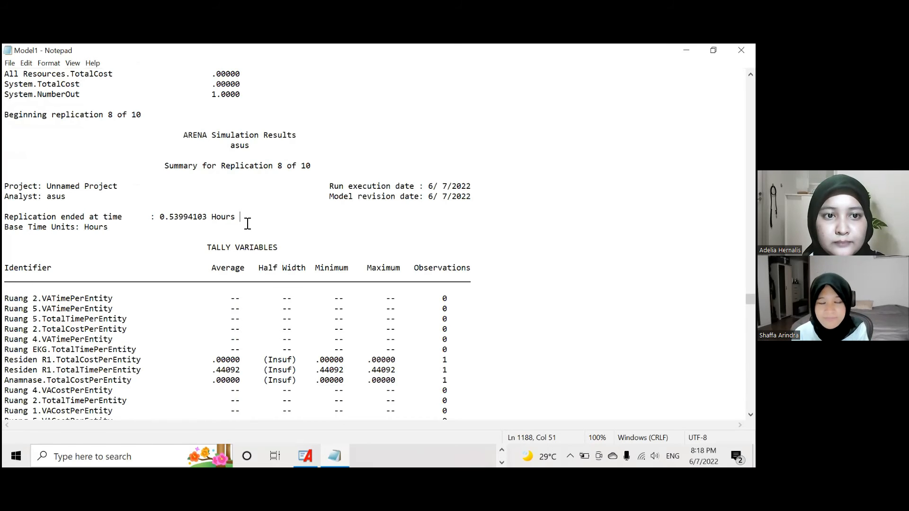
# - Find the replication end times in the report summaries for replications 9 and 10
pyautogui.scroll(-13, 248, 224)
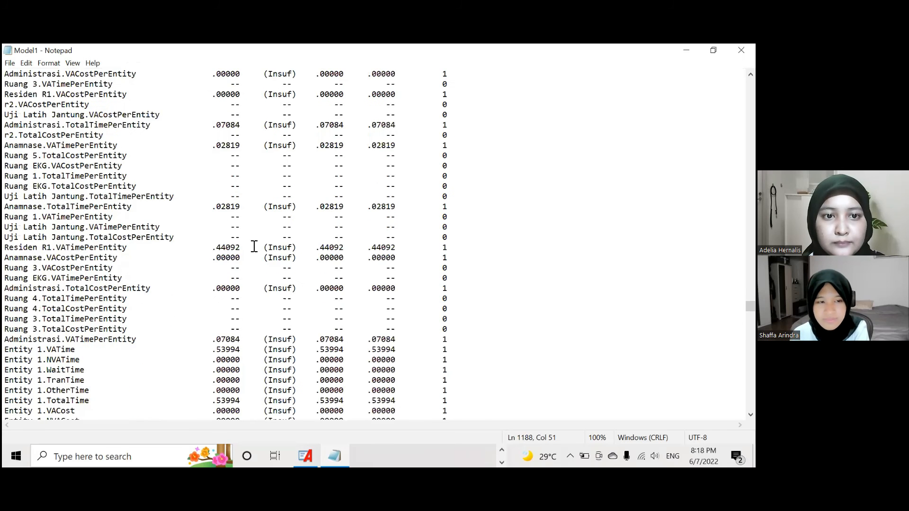
pyautogui.scroll(-20, 254, 246)
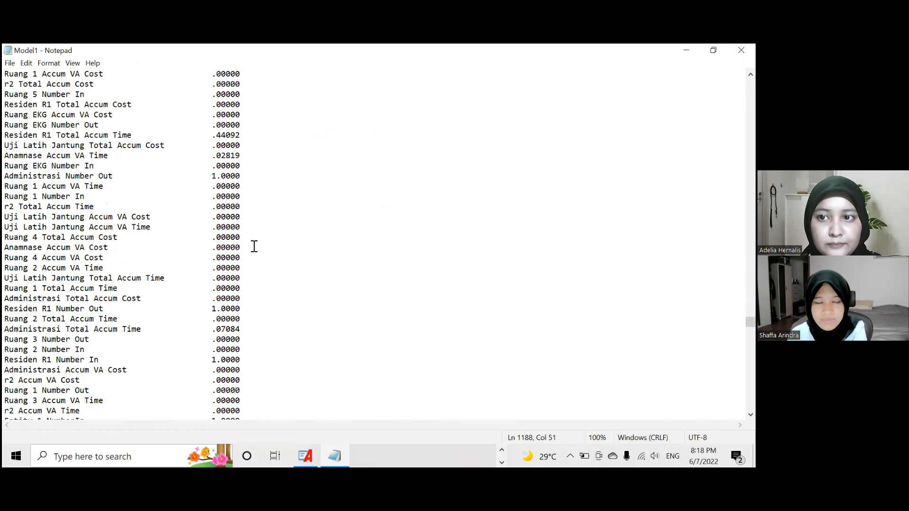
pyautogui.scroll(-10, 255, 246)
pyautogui.click(255, 246)
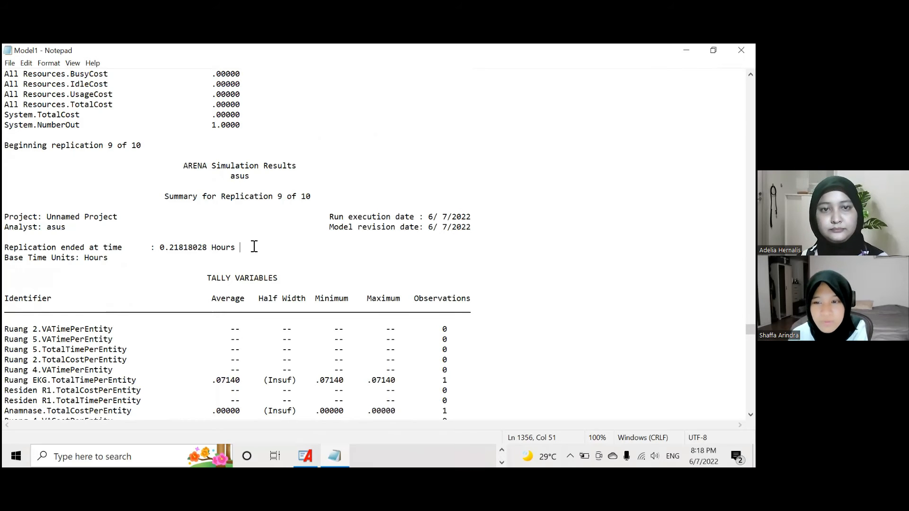
pyautogui.scroll(-20, 254, 246)
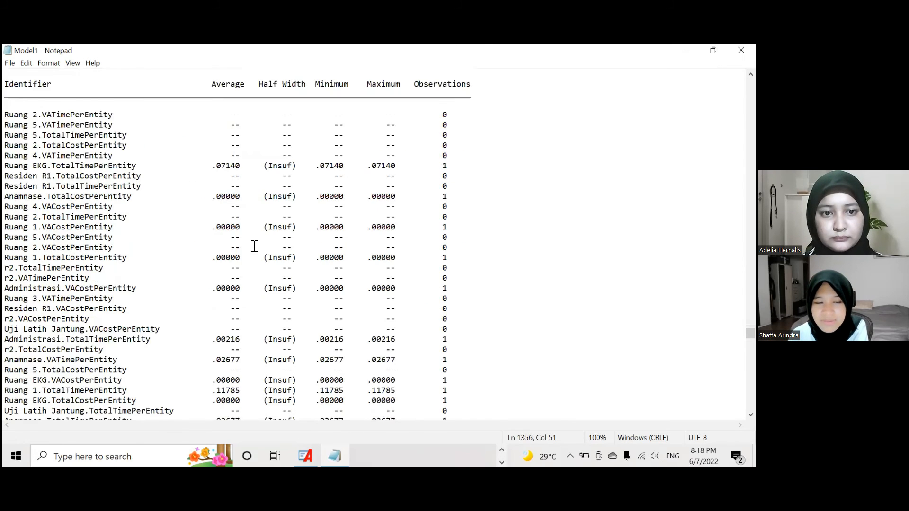
pyautogui.scroll(-20, 253, 346)
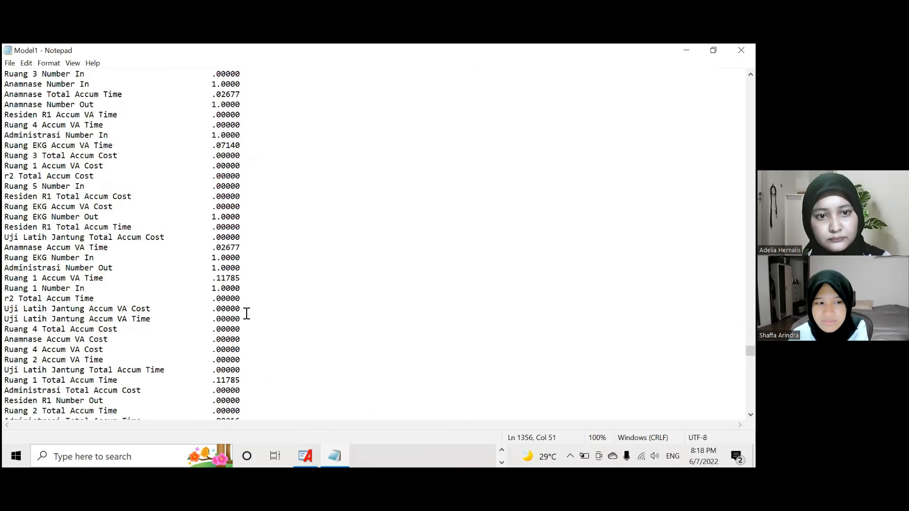
pyautogui.scroll(-4, 247, 315)
pyautogui.click(247, 315)
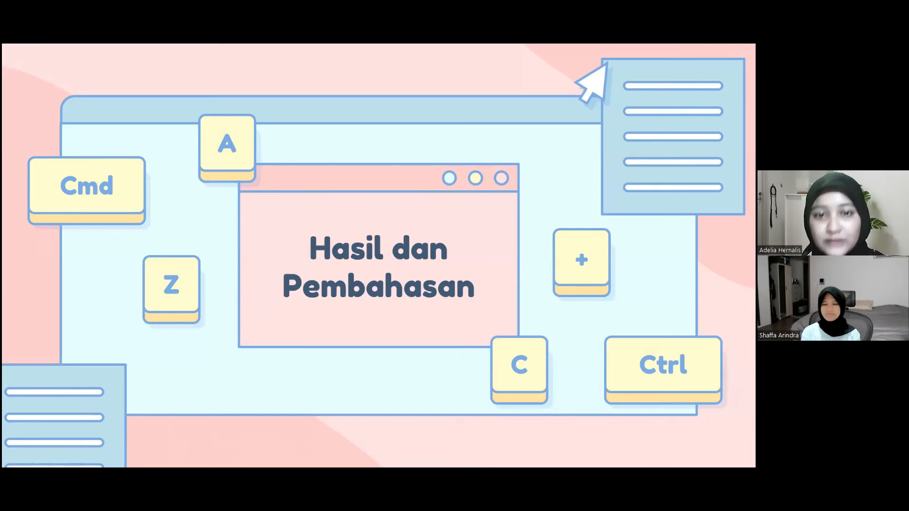
pyautogui.scroll(-8, 378, 256)
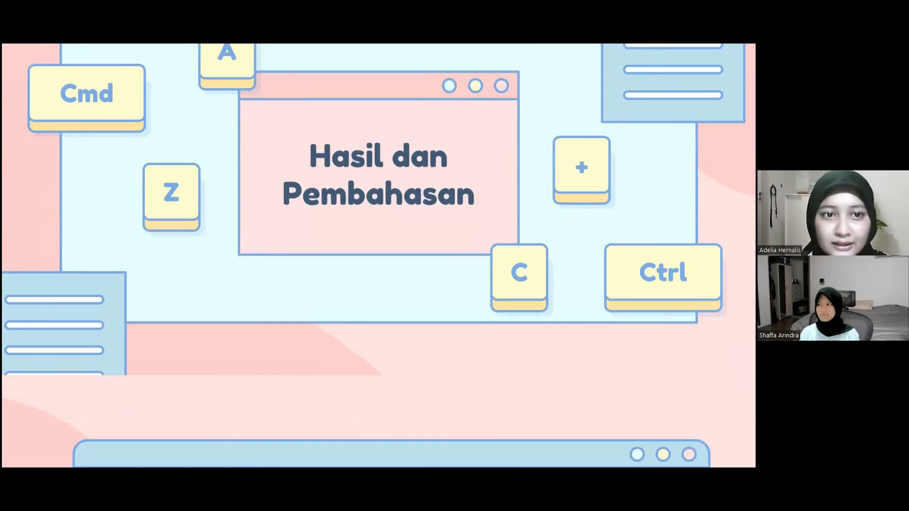
pyautogui.scroll(-2, 378, 255)
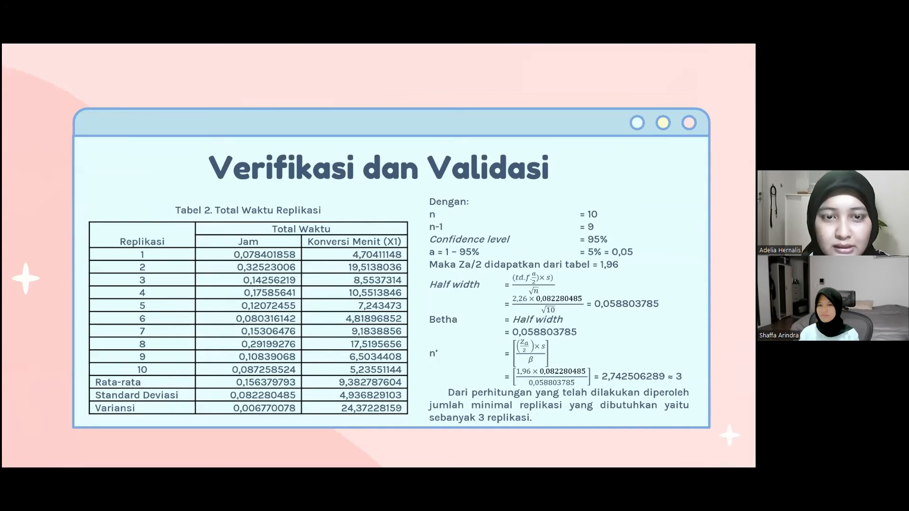